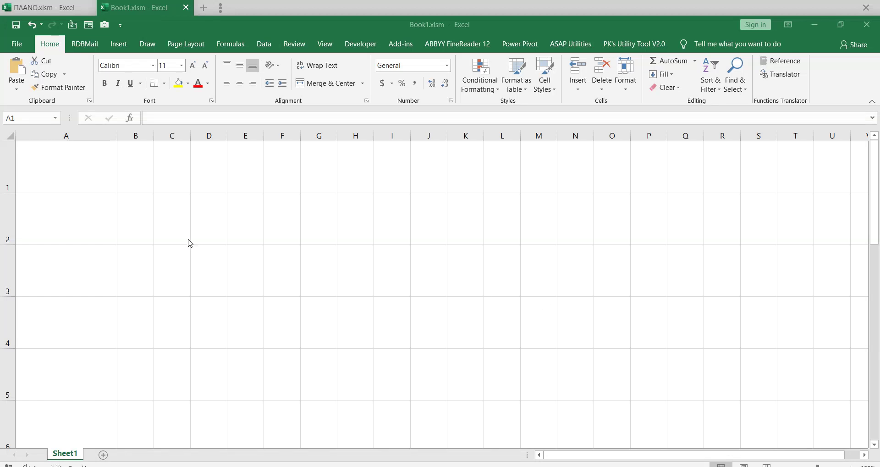
- Open the ImageControl add-in panel from the Add-ins tab
left_click(64, 175)
left_click(389, 43)
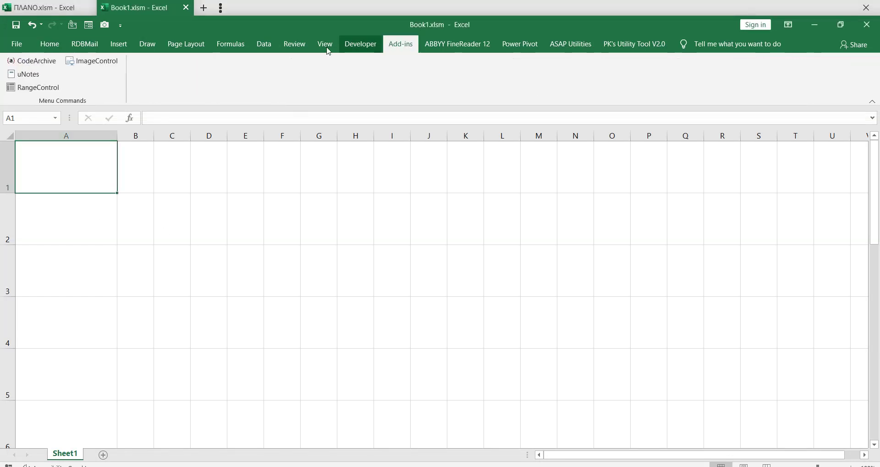
left_click(87, 44)
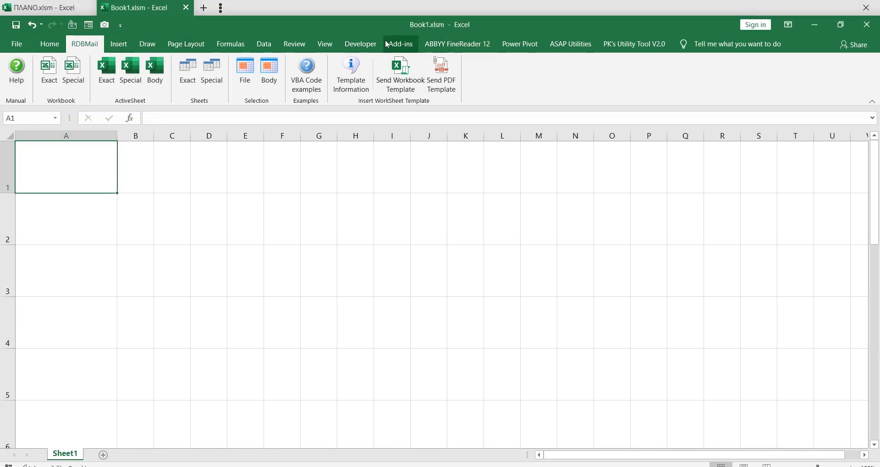
left_click(401, 44)
left_click(92, 61)
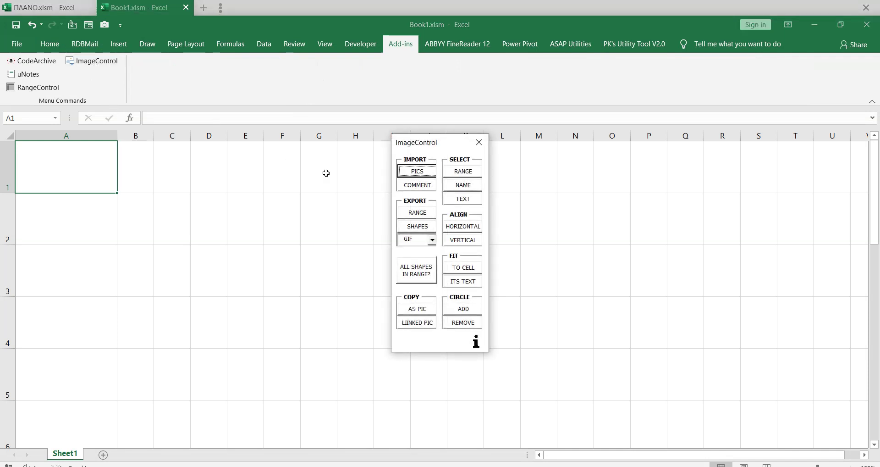
- Import the three Rhodes harbour photos into cells A1 to A3, then start a picture comment on A4
left_click(418, 173)
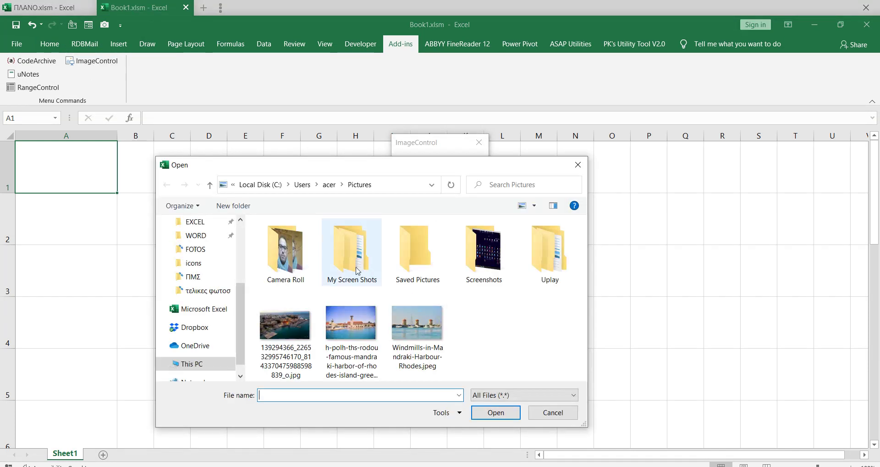
left_click_drag(487, 349, 306, 317)
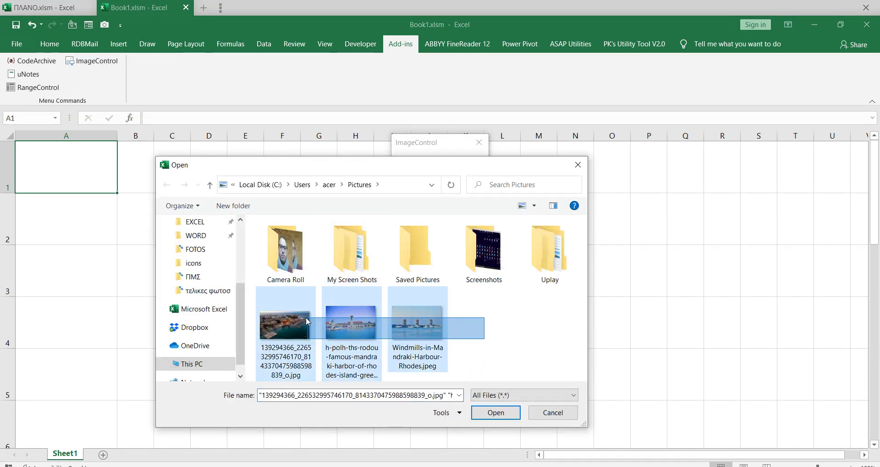
left_click(497, 412)
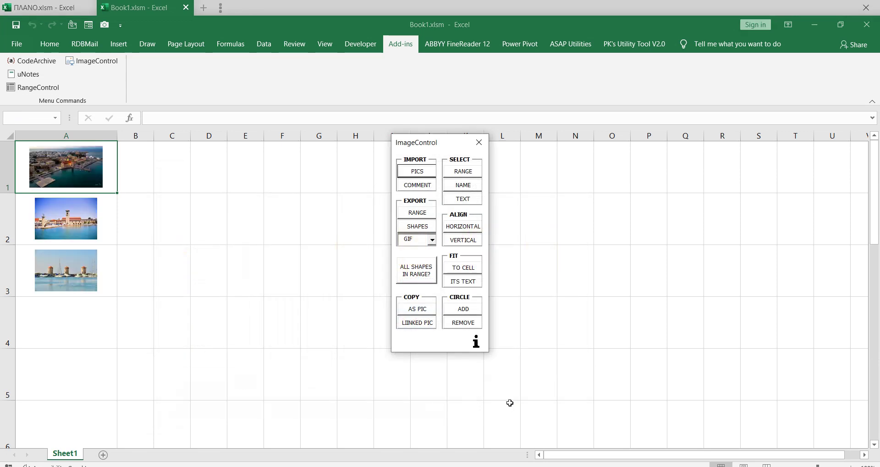
left_click(93, 317)
left_click(418, 173)
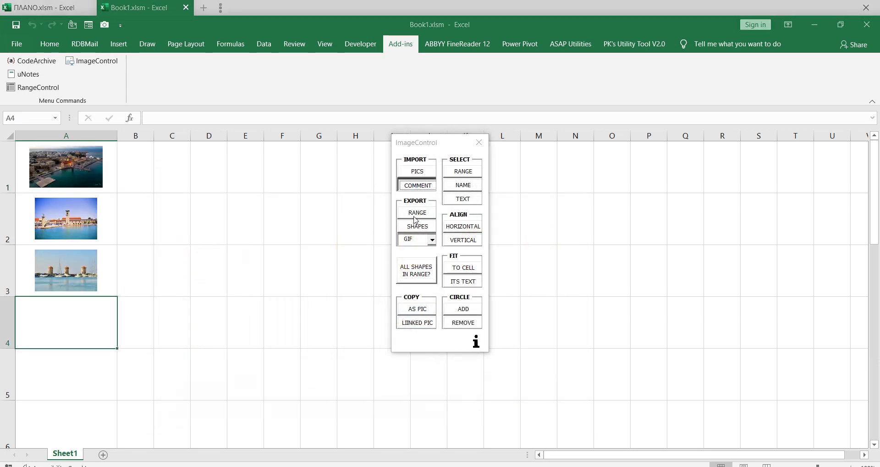
- Attach the first harbour photo as a picture comment to cell A4
left_click(534, 326)
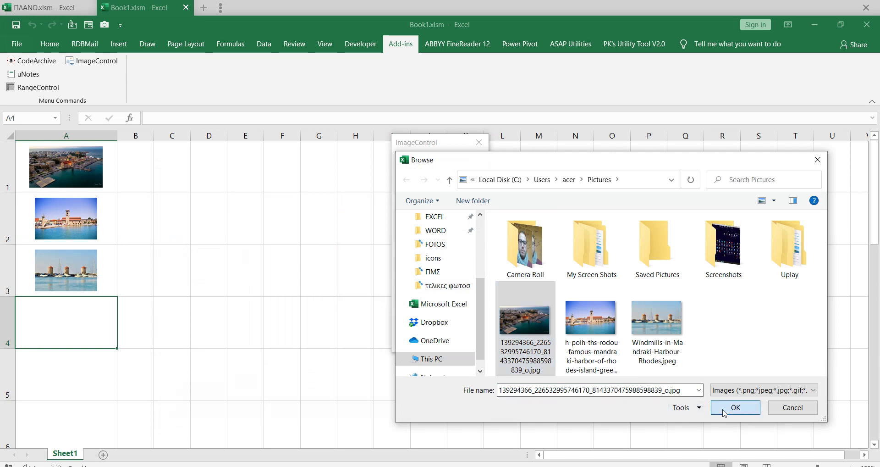
left_click(720, 409)
left_click(130, 338)
- Rename the first photo to 'select me' in the Name Box
mouse_move(88, 313)
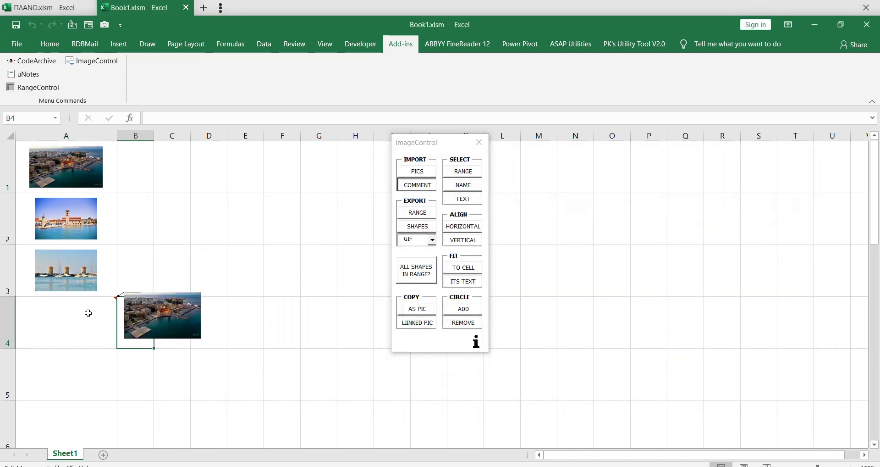
left_click(69, 170)
left_click(36, 113)
type("select me")
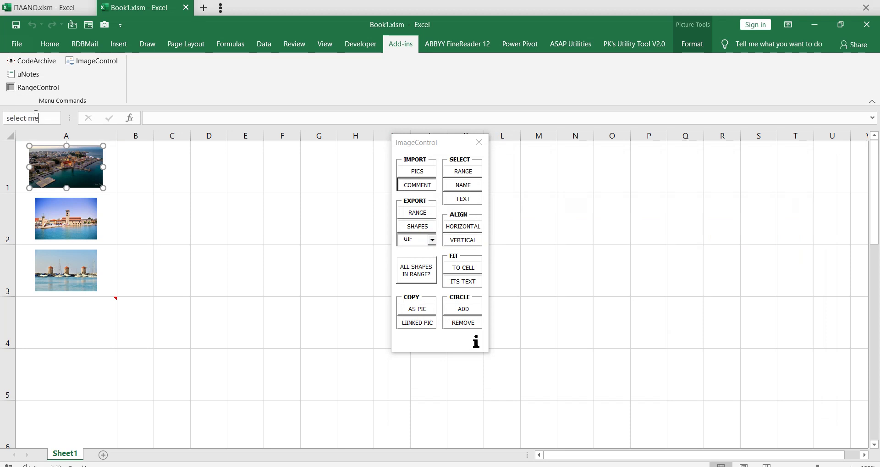
key("Return")
- Rename the third photo to 'select me too' in the Name Box
left_click(76, 265)
left_click(30, 120)
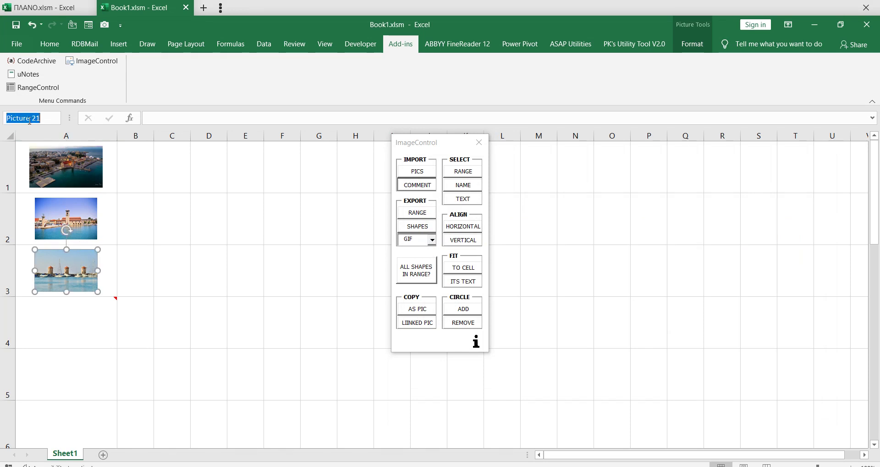
type("select me t")
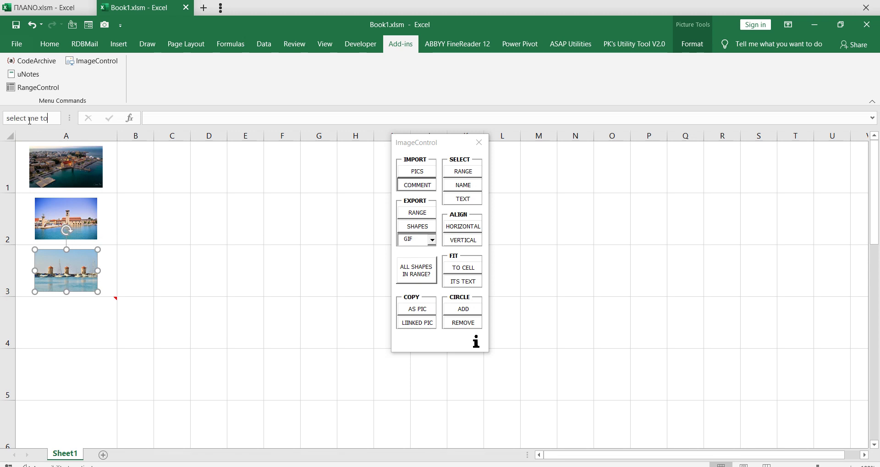
type("o")
key("Return")
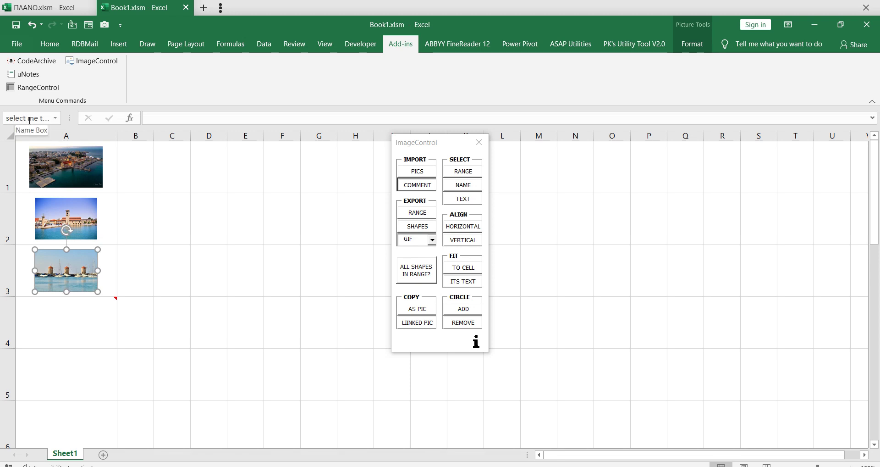
left_click(176, 250)
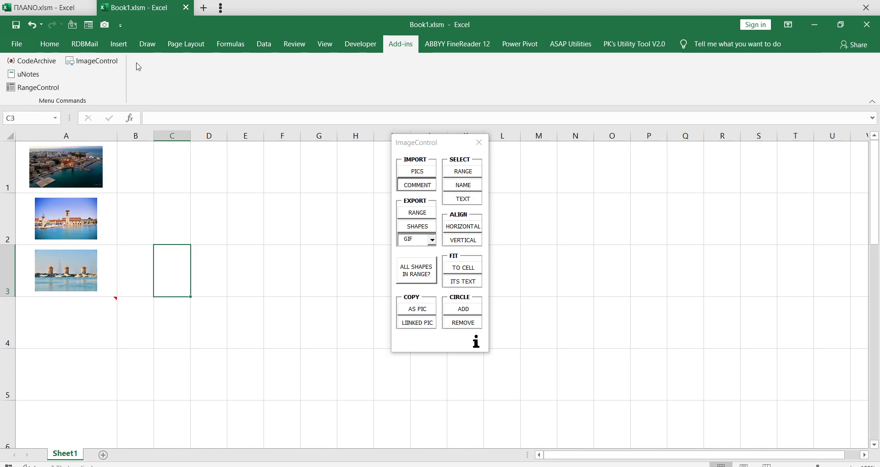
left_click(119, 44)
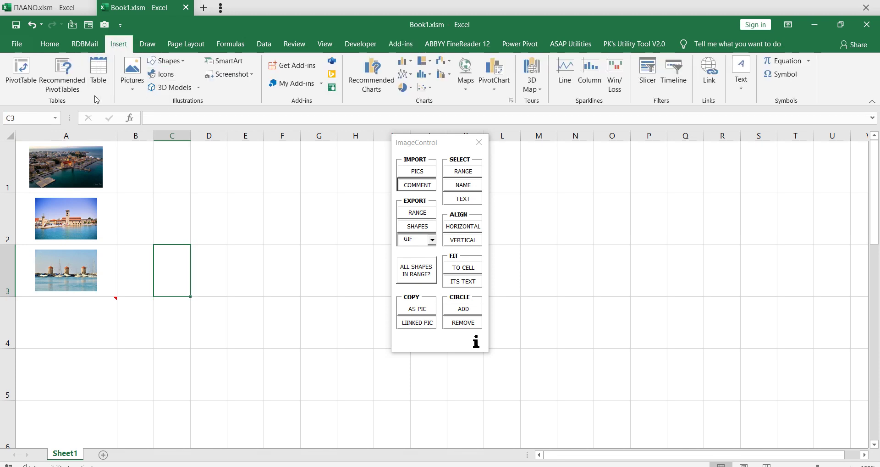
- Draw an oval over C2:D3, then delete it
left_click(166, 60)
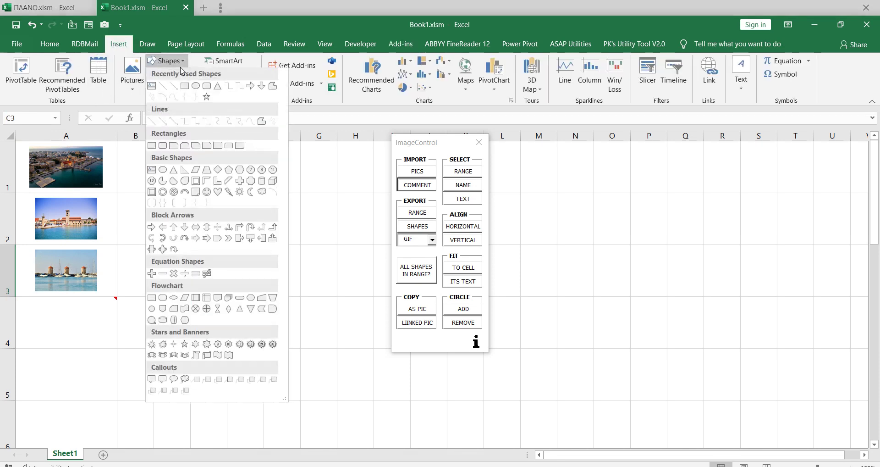
left_click(195, 87)
left_click_drag(174, 204, 246, 254)
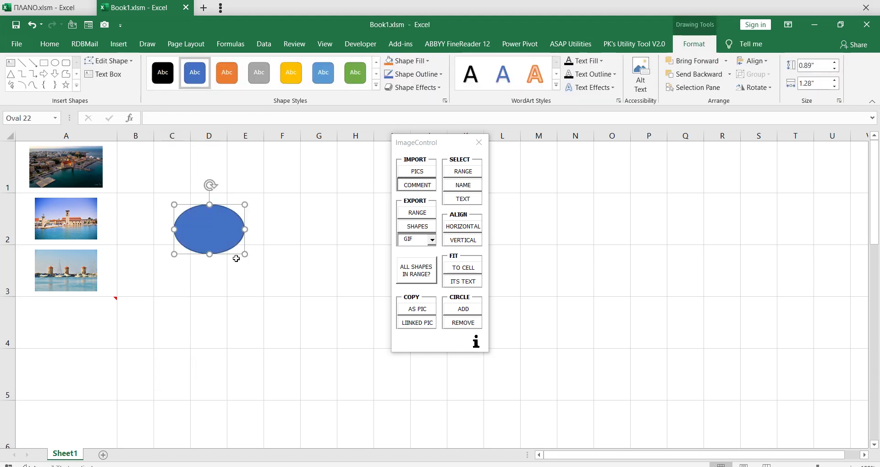
key("Delete")
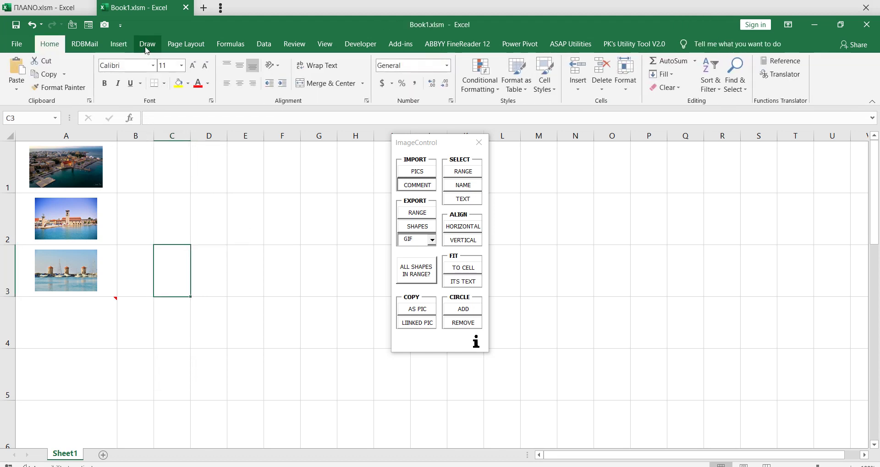
- Draw a rounded rectangle around C2, duplicate it twice with Ctrl+D, and spread the copies toward F2 and D3
left_click(119, 44)
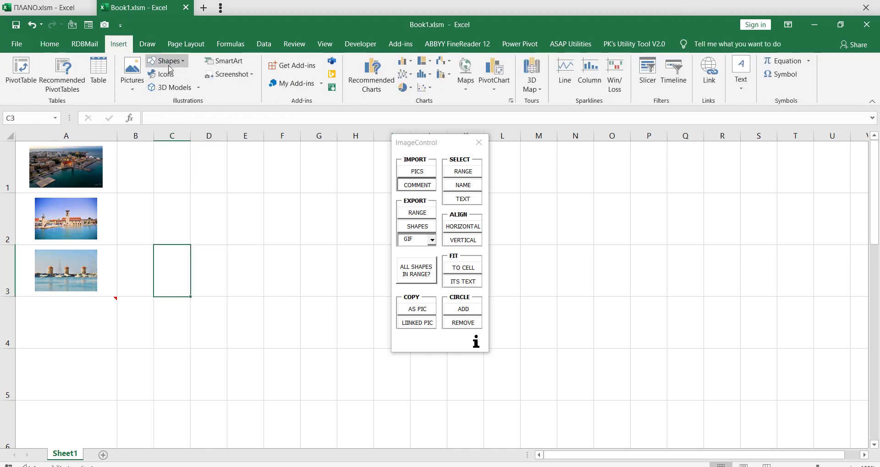
left_click(170, 65)
left_click(207, 87)
left_click_drag(161, 202, 217, 241)
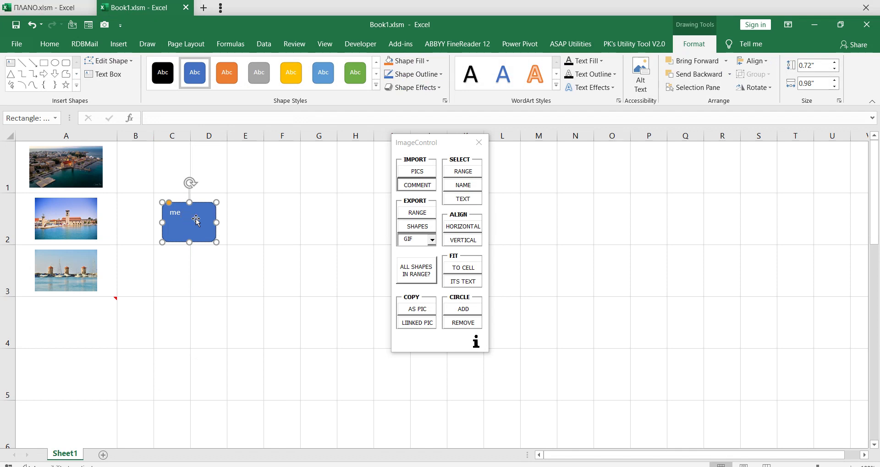
key("ctrl+d")
key("ctrl+d")
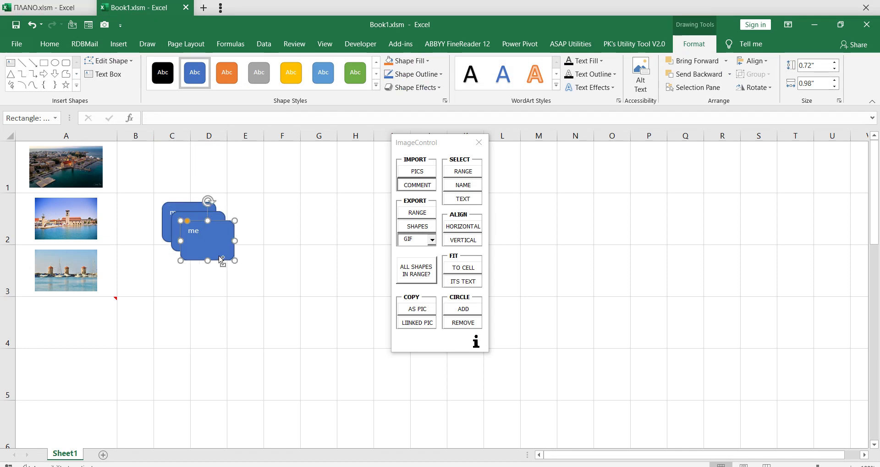
mouse_move(218, 243)
left_mouse_down()
mouse_move(237, 298)
mouse_move(318, 230)
left_mouse_up()
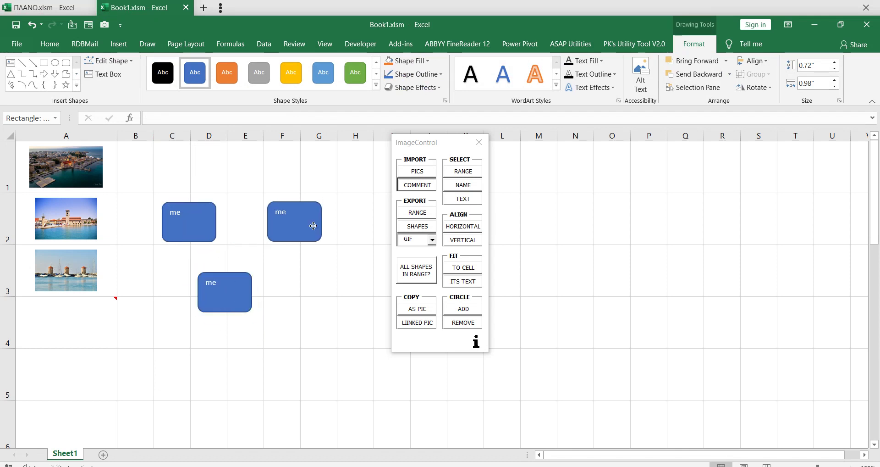
left_click(302, 313)
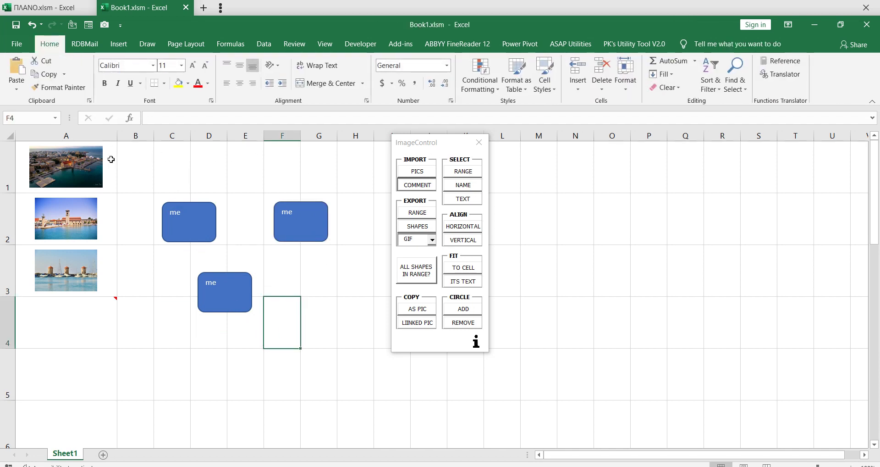
- Select every shape within B1:F3 using SELECT RANGE, then clear the selection
left_click_drag(137, 172, 332, 307)
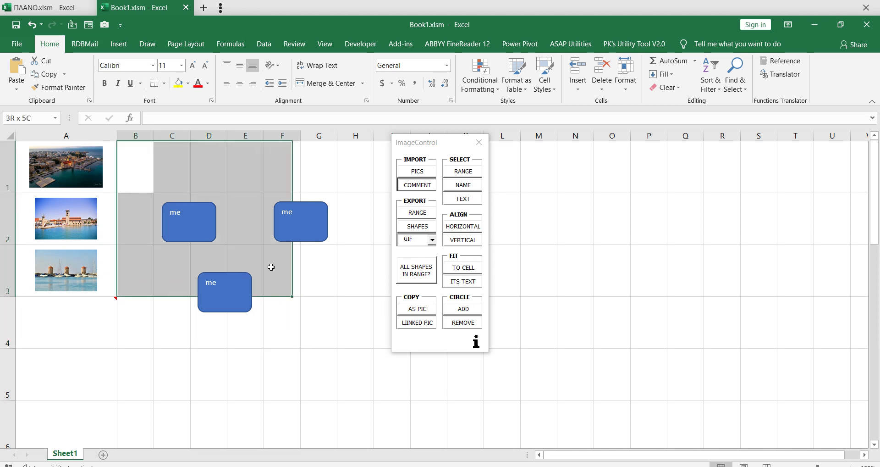
left_click(461, 173)
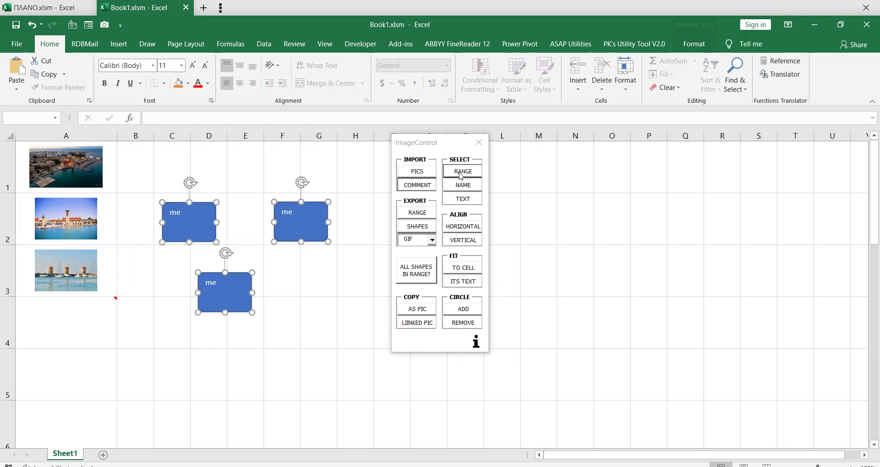
left_click(218, 176)
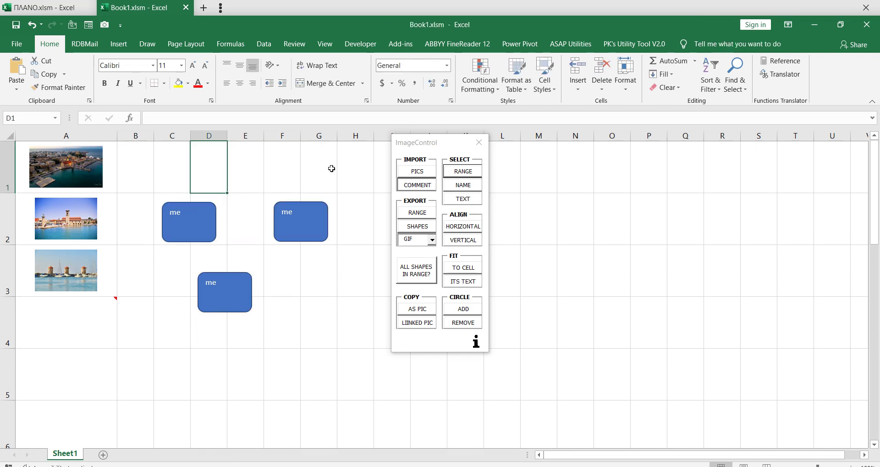
- Select shapes by the name 'pic', then select all shapes containing the text 'me'
left_click(472, 186)
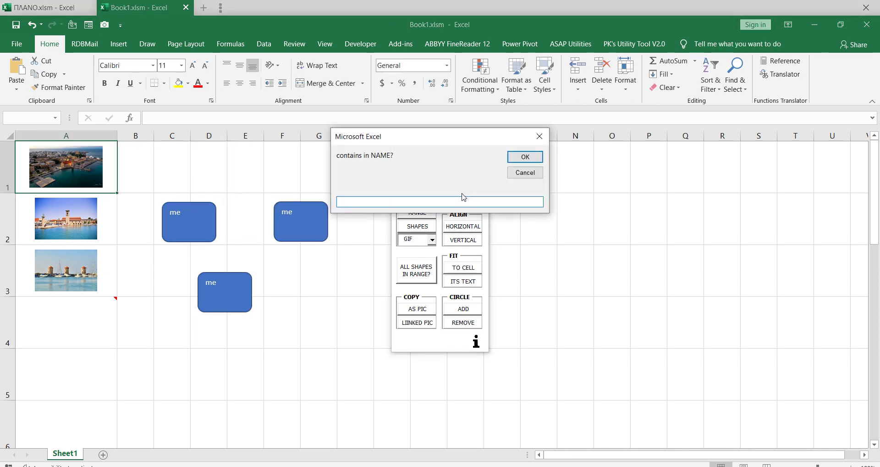
type("pic")
key("Return")
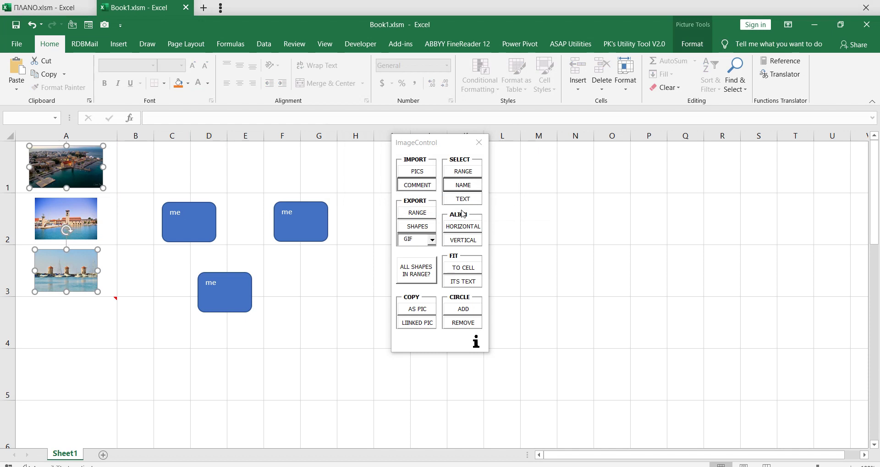
left_click(476, 202)
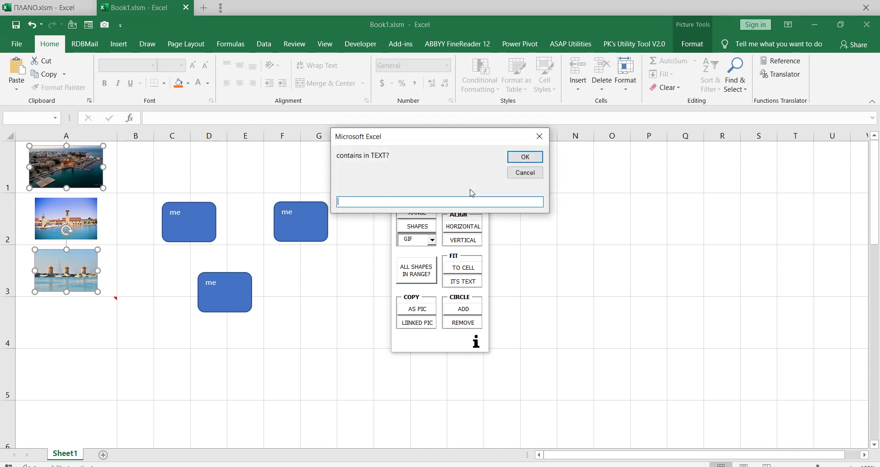
type("me")
key("Return")
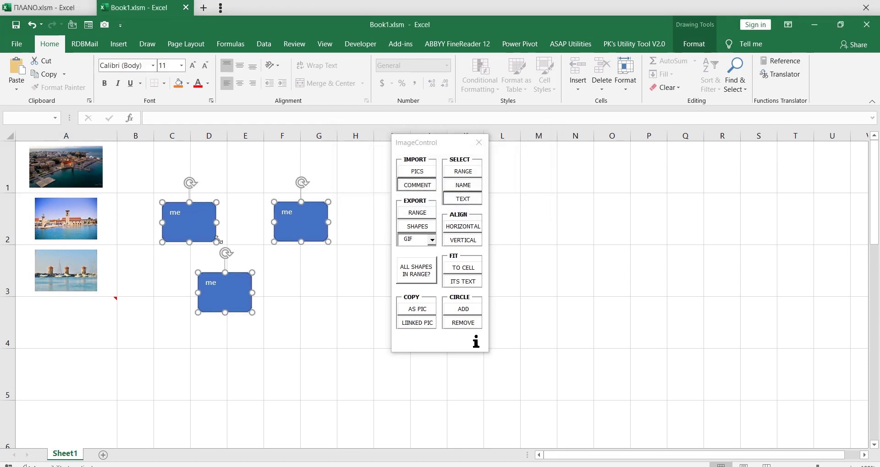
- Line up the three 'me' rectangles horizontally in 1 row with default spacing
left_click(474, 229)
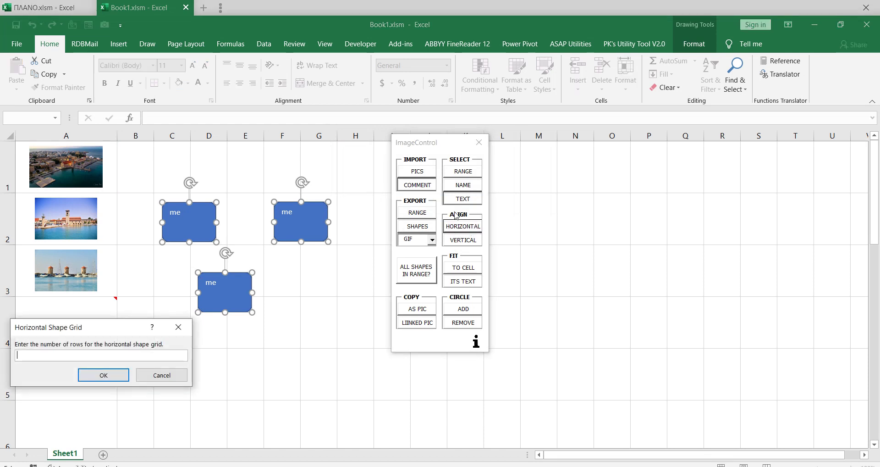
type("1")
key("Return")
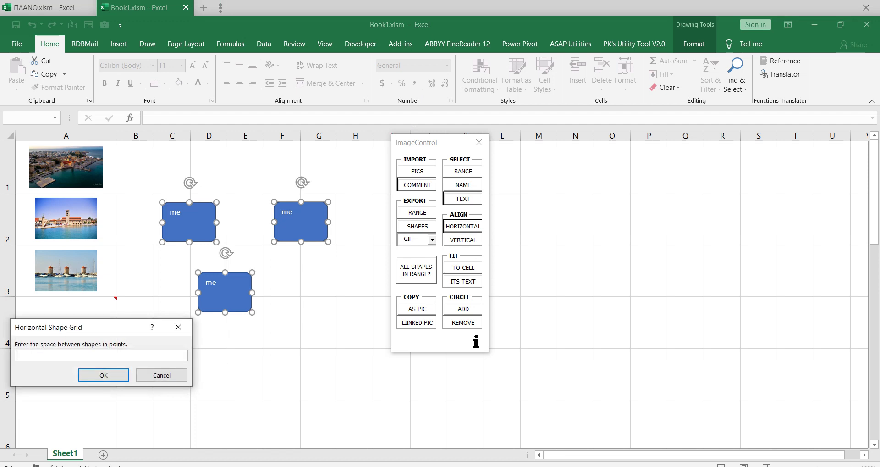
type("10")
key("Return")
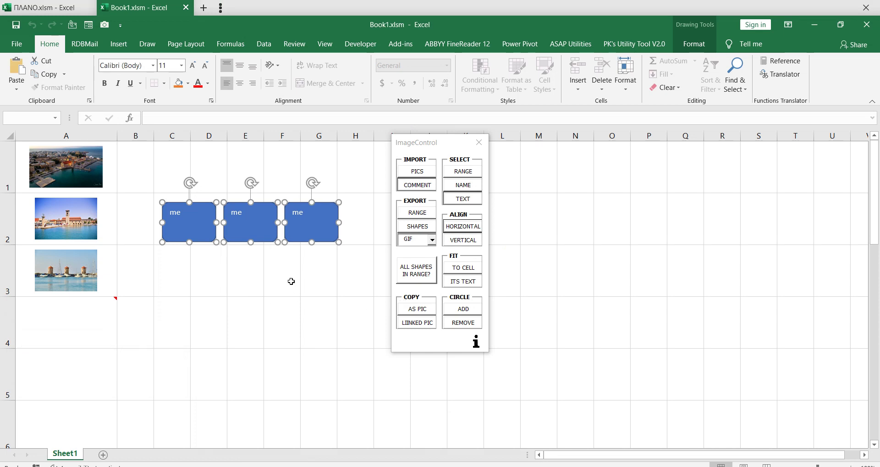
- Arrange all six objects into a vertical grid of 2 columns with 10-point spacing
key("ctrl+a")
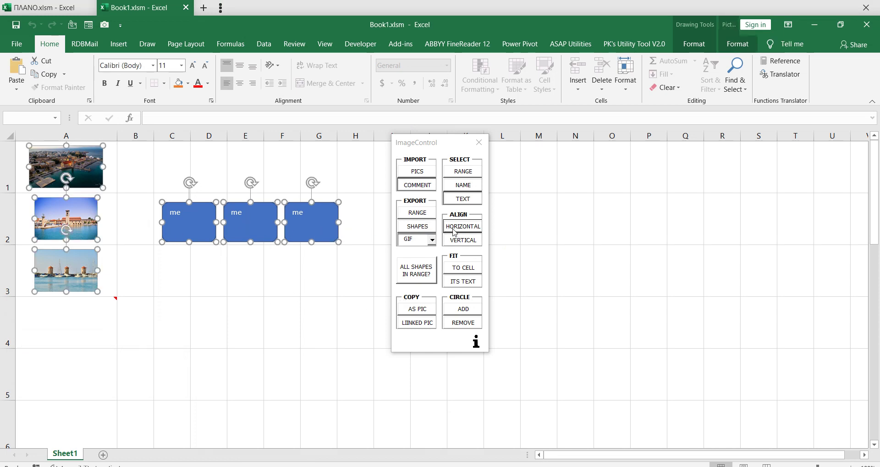
left_click(473, 240)
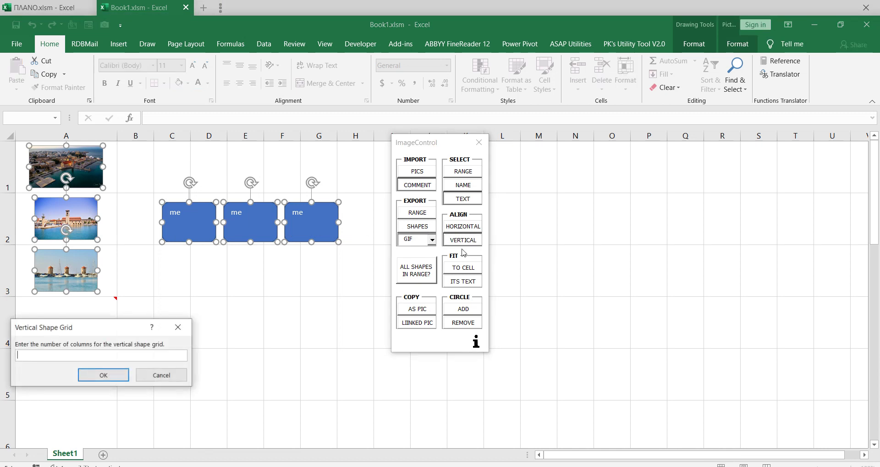
type("2")
key("Return")
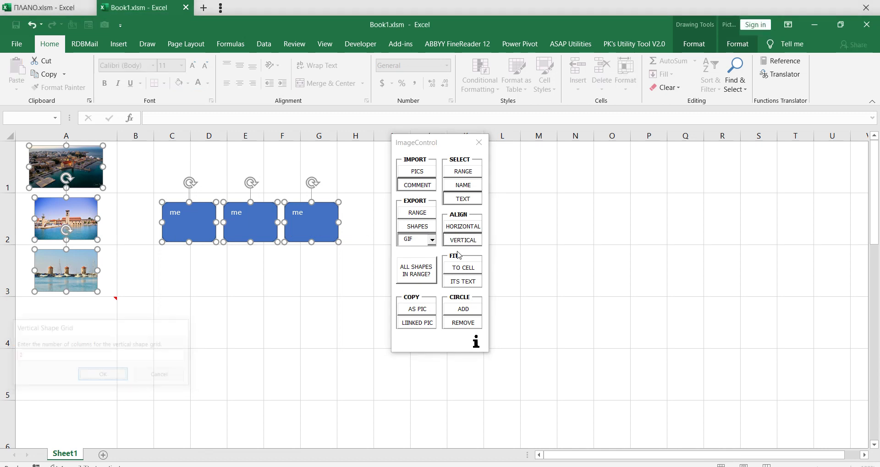
key("Return")
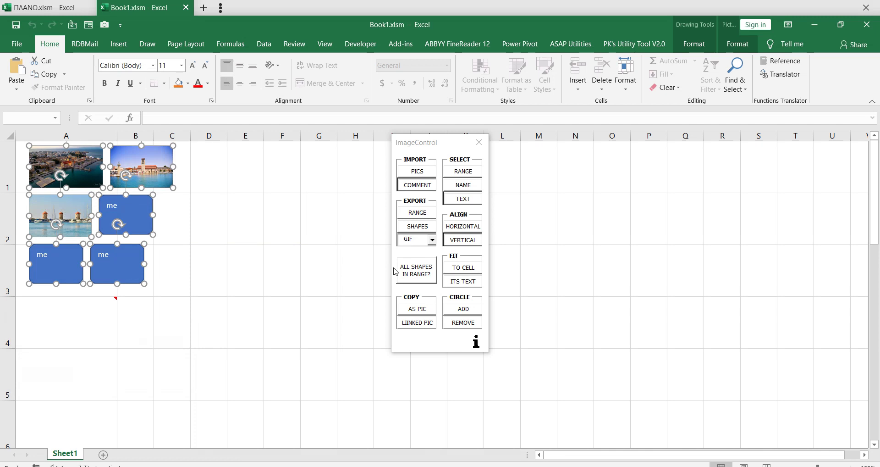
- Fit the objects to their cells keeping proportions, then move pictures and 'me' boxes into new cells
left_click(469, 272)
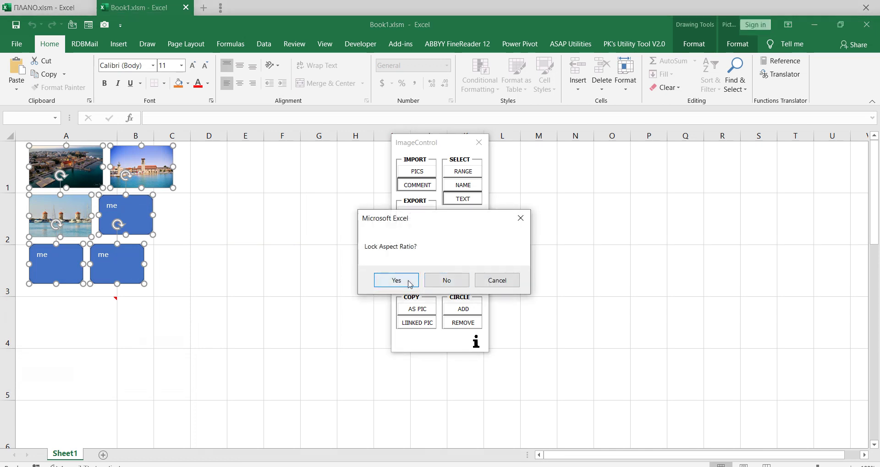
left_click(410, 280)
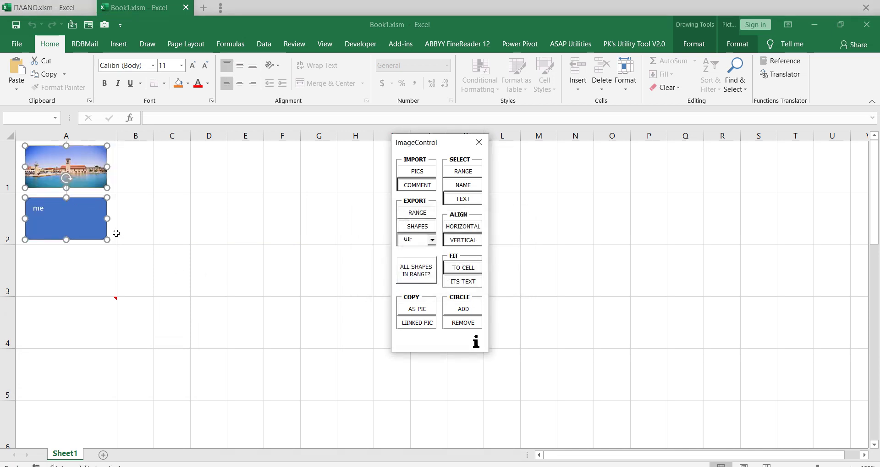
mouse_move(79, 219)
left_mouse_down()
mouse_move(105, 238)
mouse_move(237, 230)
left_mouse_up()
left_click_drag(92, 183, 226, 179)
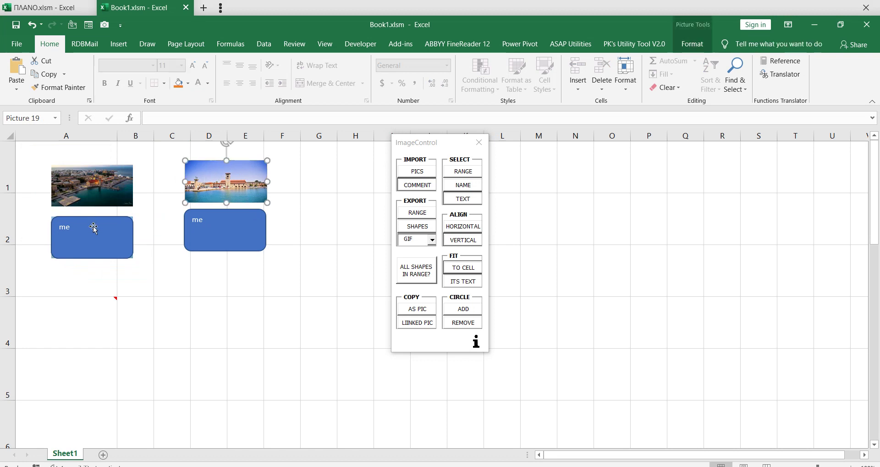
left_click_drag(92, 237, 238, 309)
mouse_move(88, 206)
left_mouse_down()
mouse_move(95, 311)
mouse_move(75, 200)
left_mouse_up()
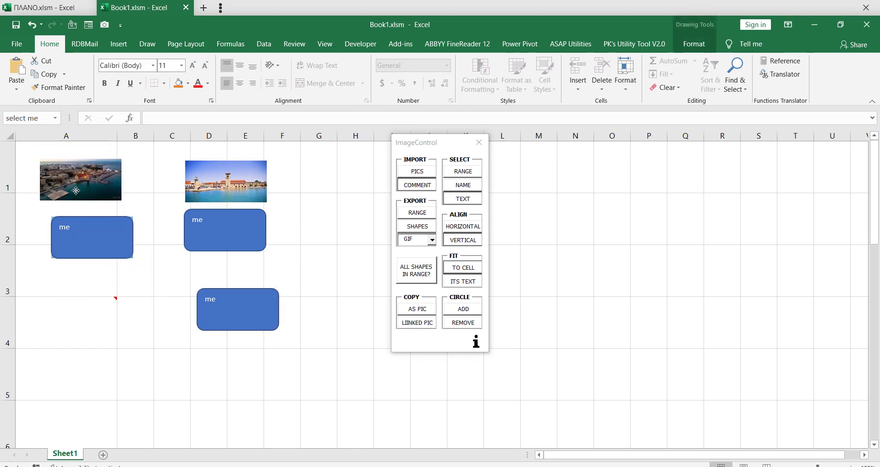
left_click_drag(122, 253, 123, 356)
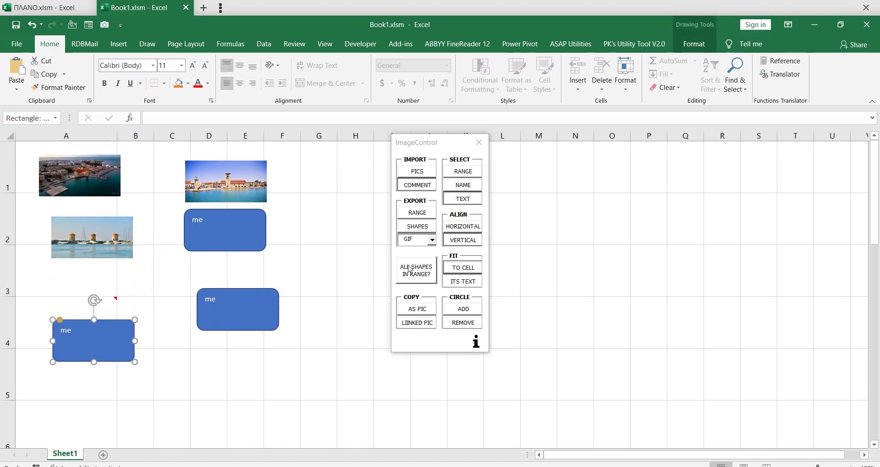
- Refit the objects to fill their cells without keeping proportions and shrink the 'me' shapes to their text
left_click(461, 270)
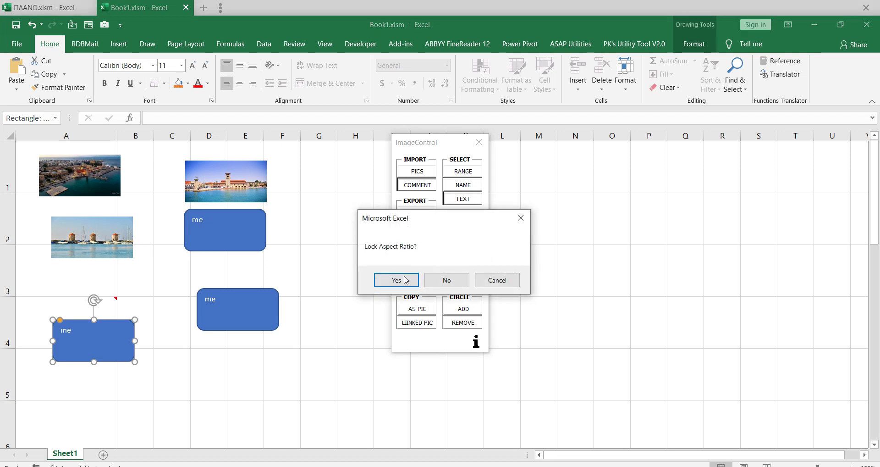
left_click(444, 281)
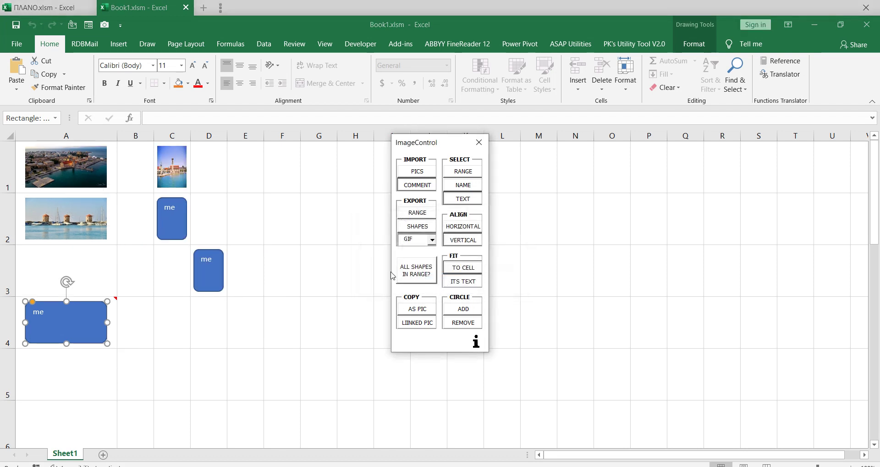
left_click(468, 283)
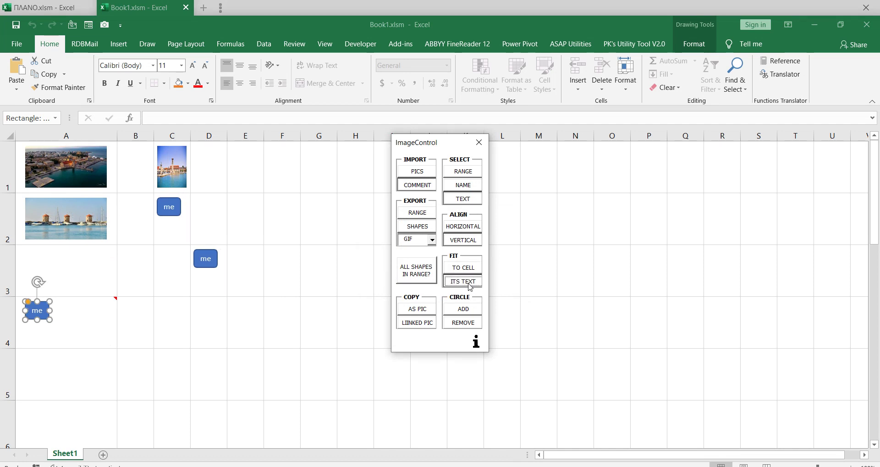
- Type 'mas aosij fp aojsfalshil hfaslife' into the A4 shape, resize it, and fit it on one line
left_click(40, 312)
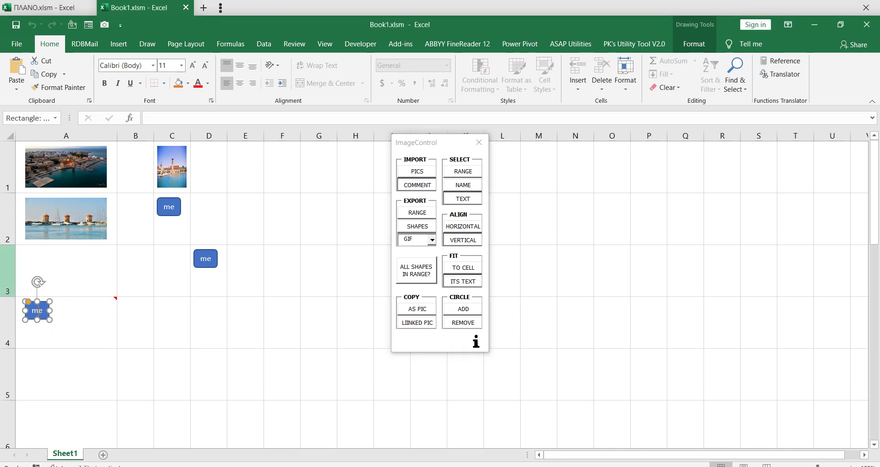
type("mas aosij fp aojsfalshil e")
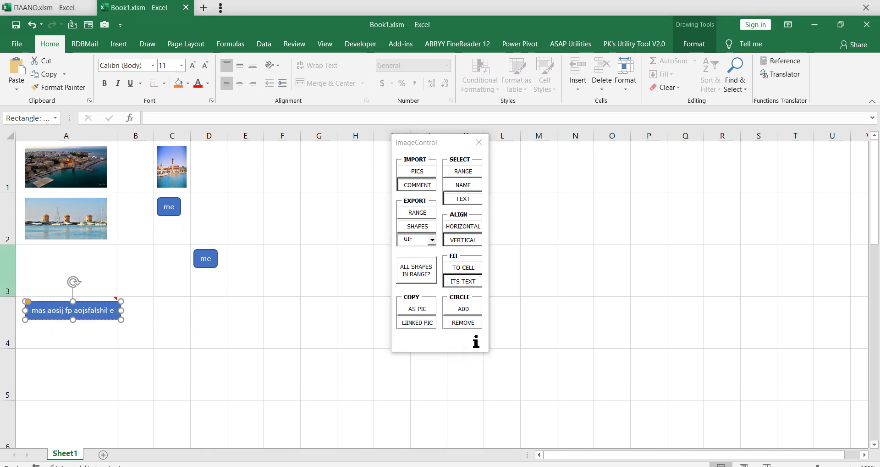
key("BackSpace")
type("hfaslife")
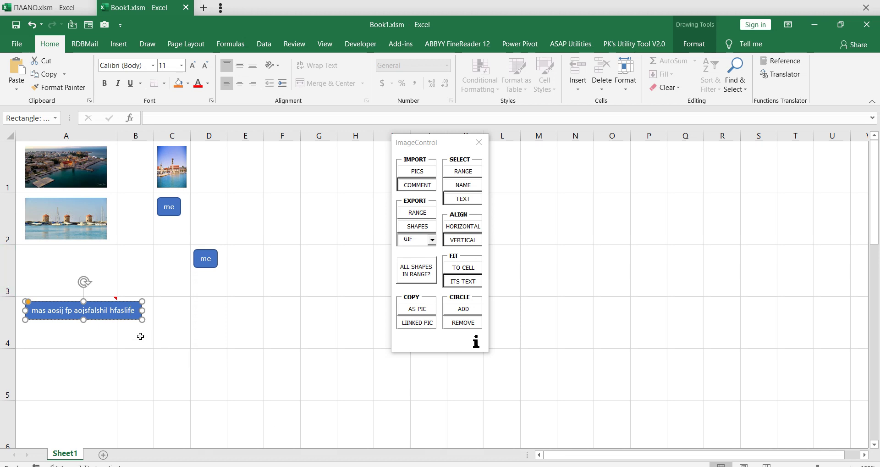
left_click_drag(83, 319, 89, 362)
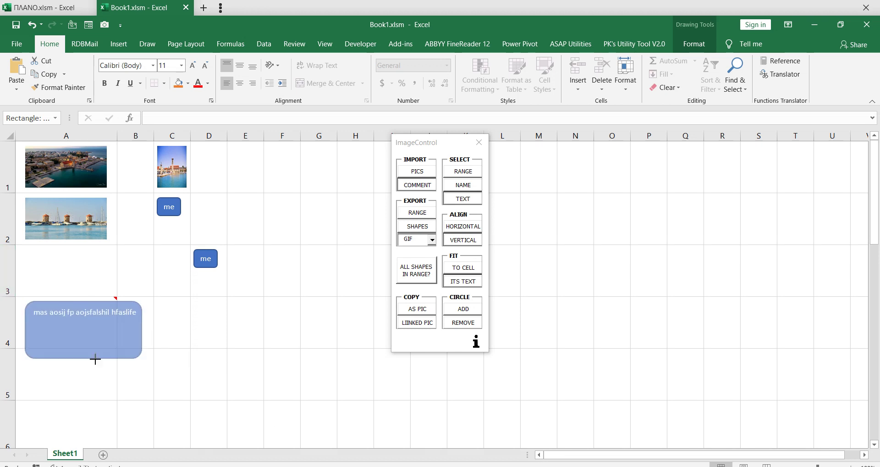
left_click_drag(143, 334, 95, 341)
left_click(139, 351)
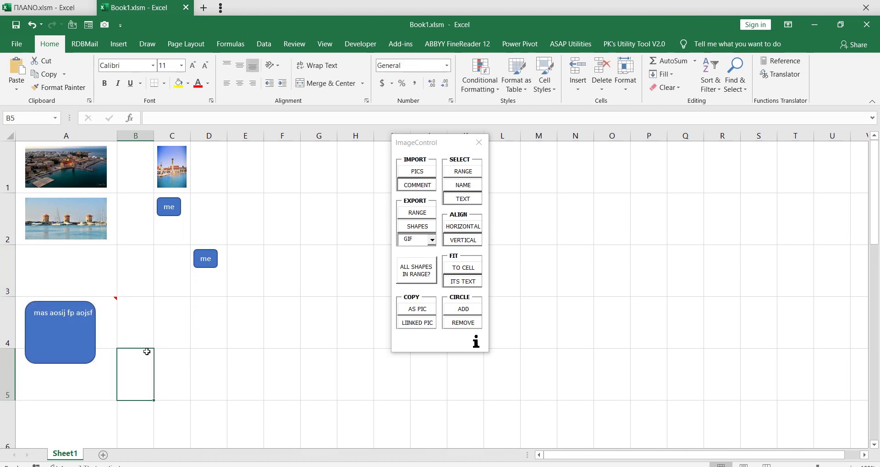
left_click(476, 285)
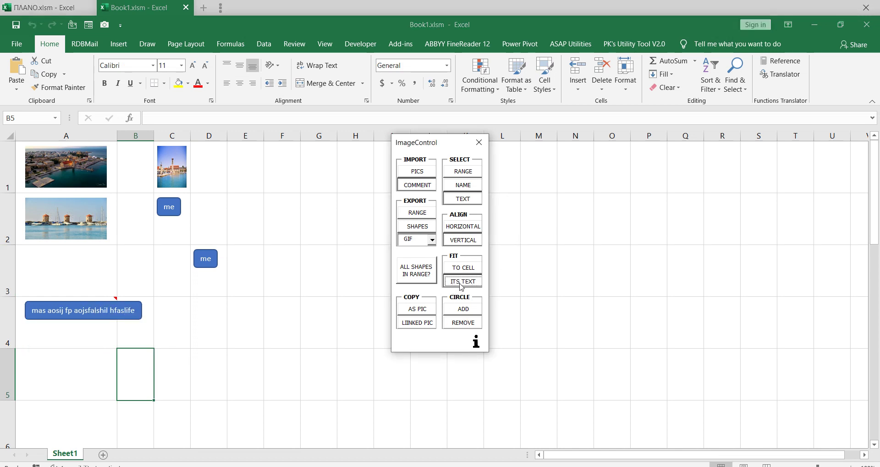
left_click(250, 223)
left_click(285, 275, "ctrl")
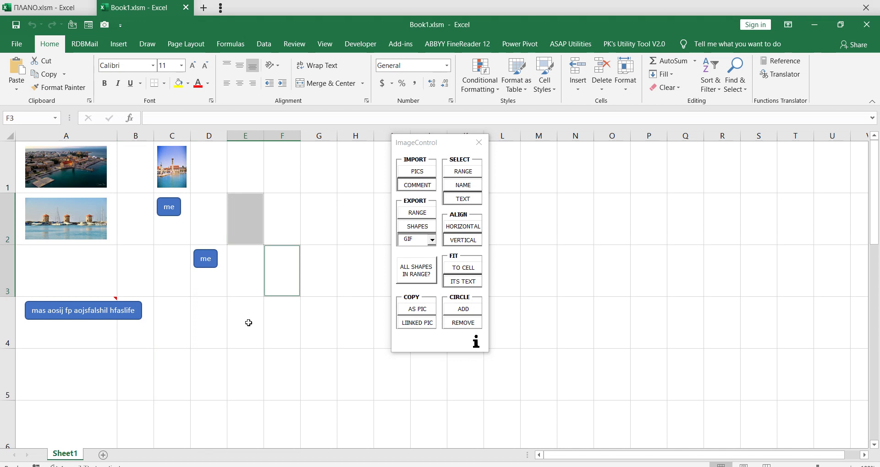
left_click(249, 323, "ctrl")
left_click(463, 309)
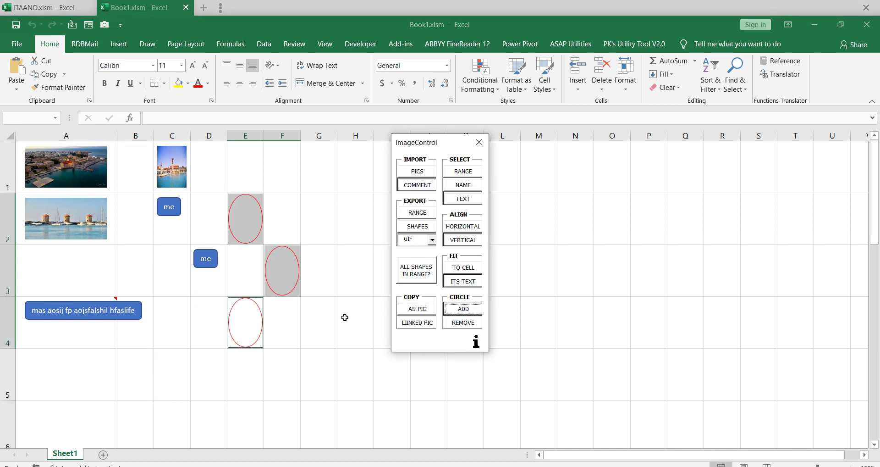
left_click(186, 356)
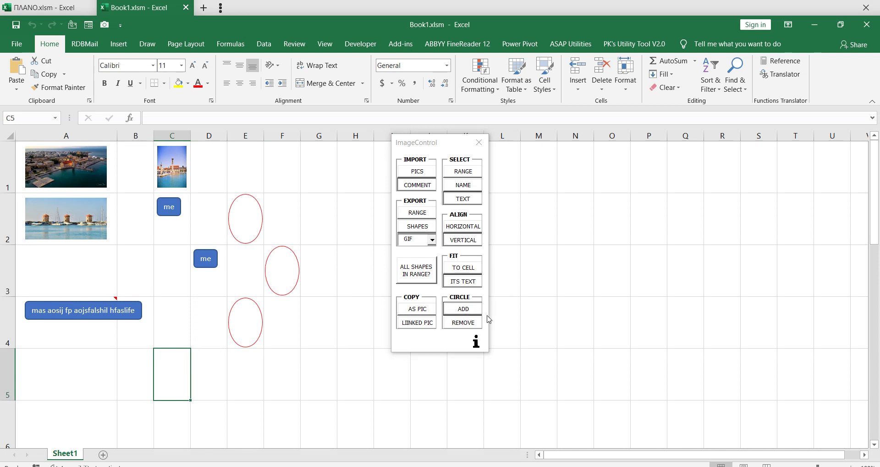
left_click(464, 322)
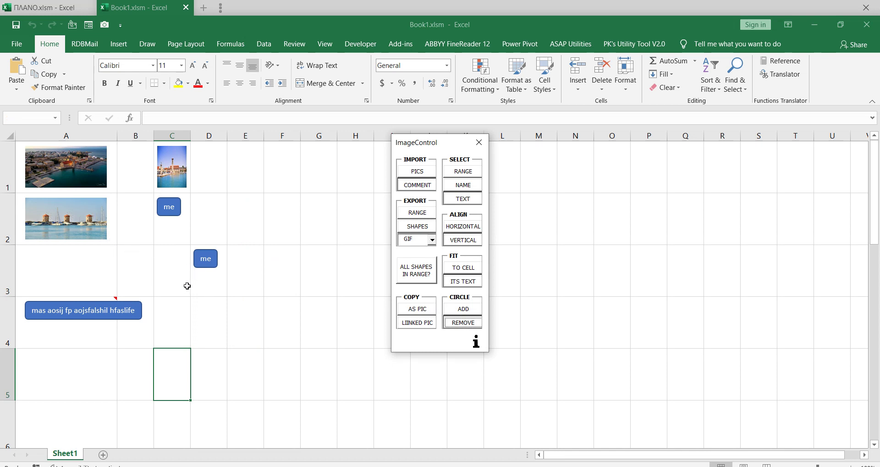
mouse_move(212, 322)
left_mouse_down()
mouse_move(136, 222)
mouse_move(64, 165)
left_mouse_up()
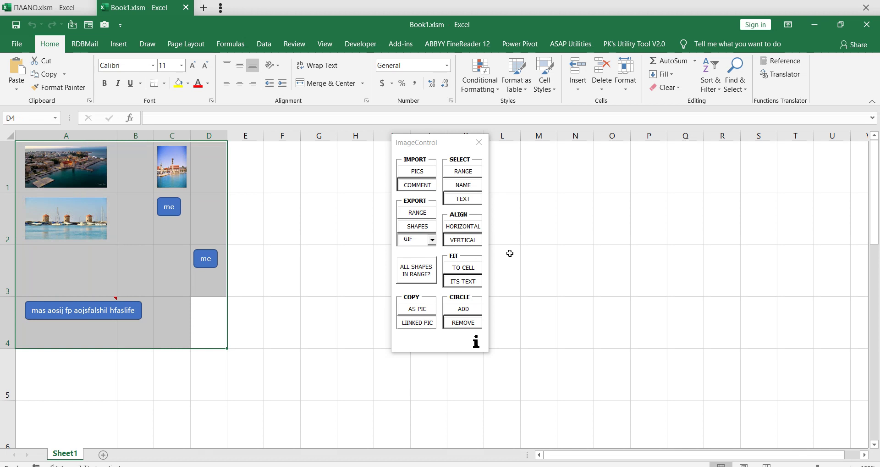
left_click(275, 231)
left_click_drag(206, 179, 180, 291)
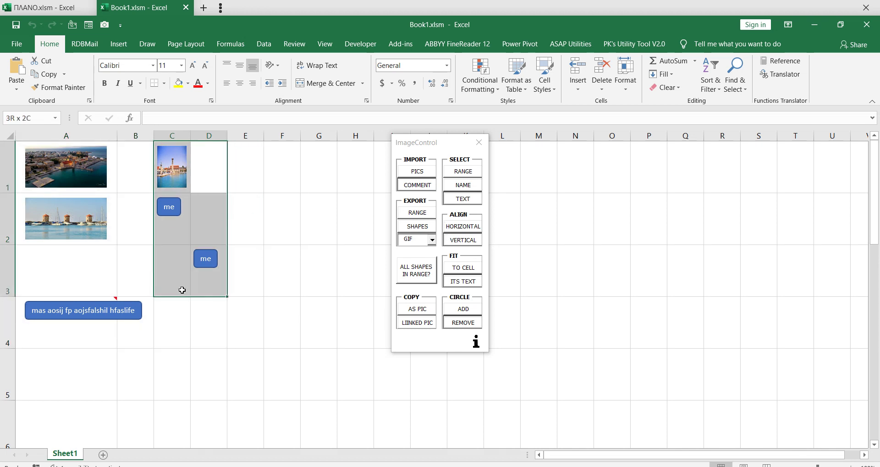
left_click(470, 174)
left_click(206, 188)
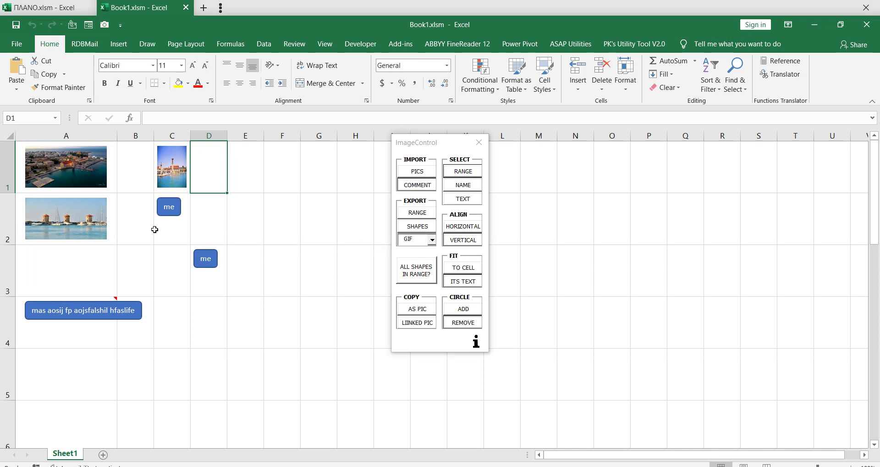
left_click_drag(114, 234, 108, 177)
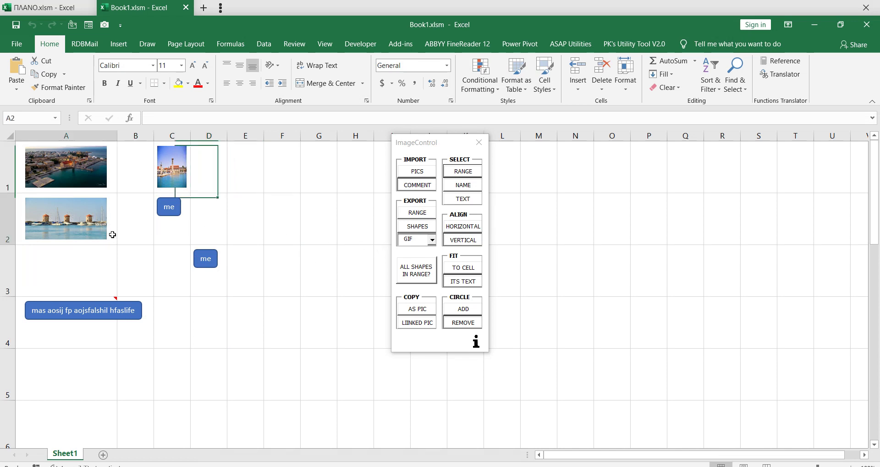
- Export range A1:A2 as a single GIF image named pic
left_click(418, 215)
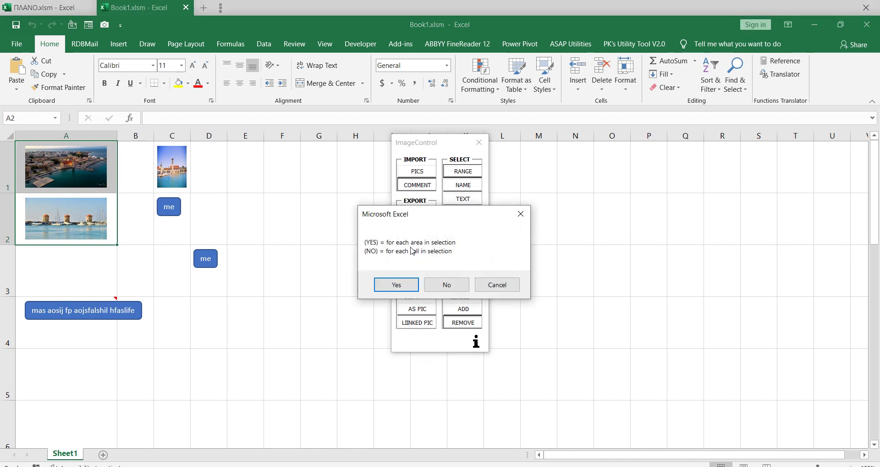
left_click(407, 284)
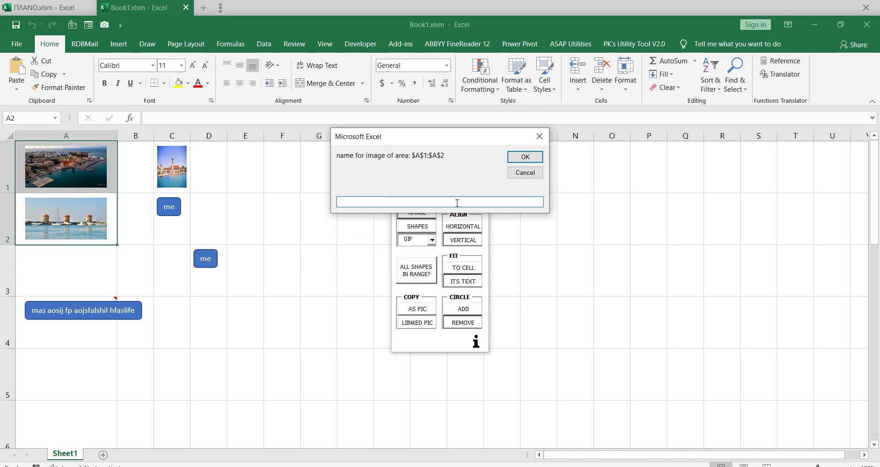
type("pic")
key("Return")
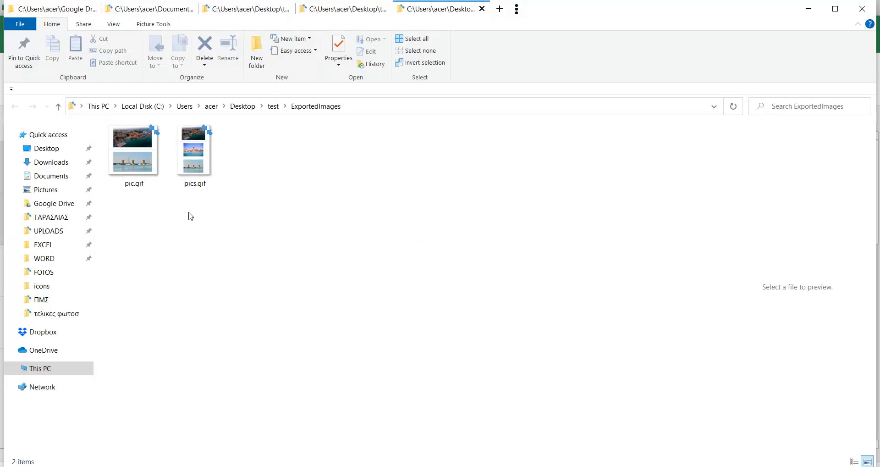
- Preview pic.gif in File Explorer, then minimize the folder window
left_click(139, 154)
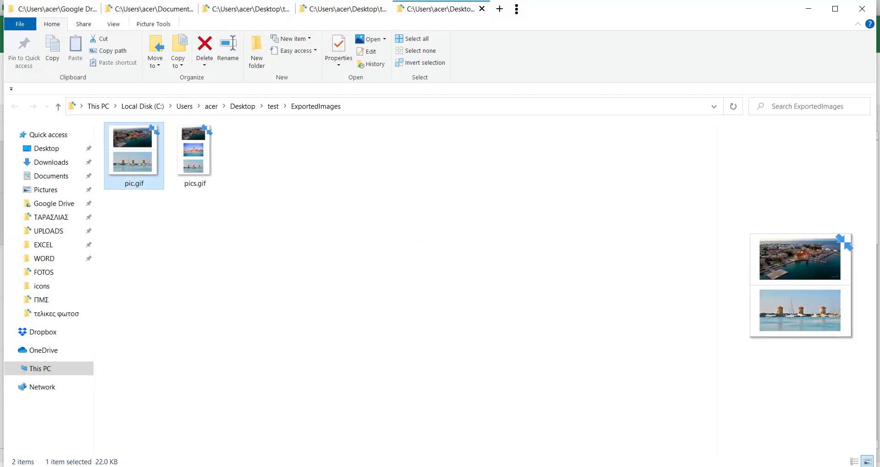
left_click(809, 9)
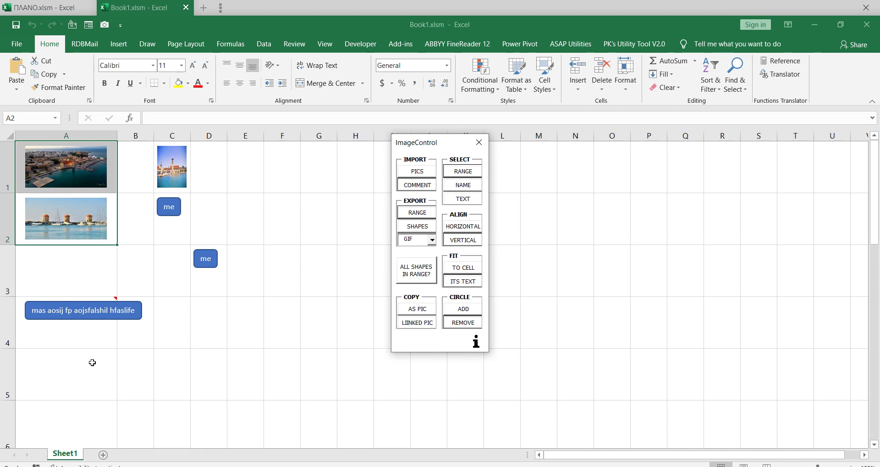
- Select the C2 'me' shape, the long text box and the lower harbour picture, and export them as GIFs
left_click(148, 262)
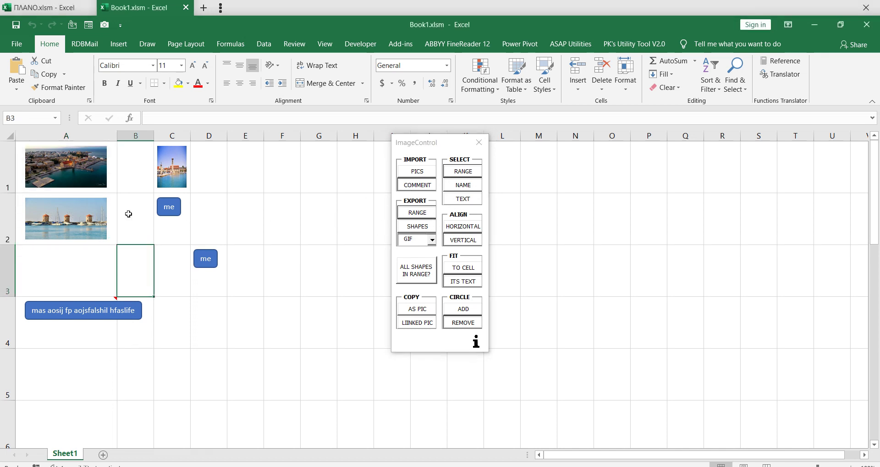
left_click(76, 184)
left_click(88, 232, "ctrl")
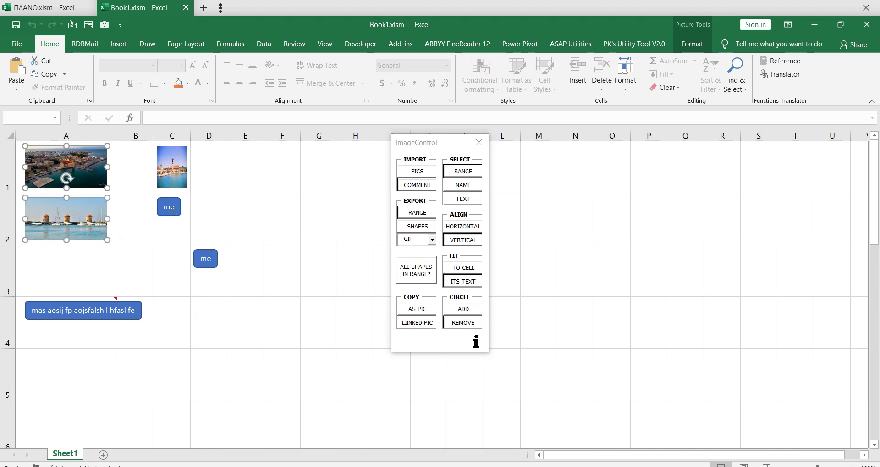
left_click(173, 210, "ctrl")
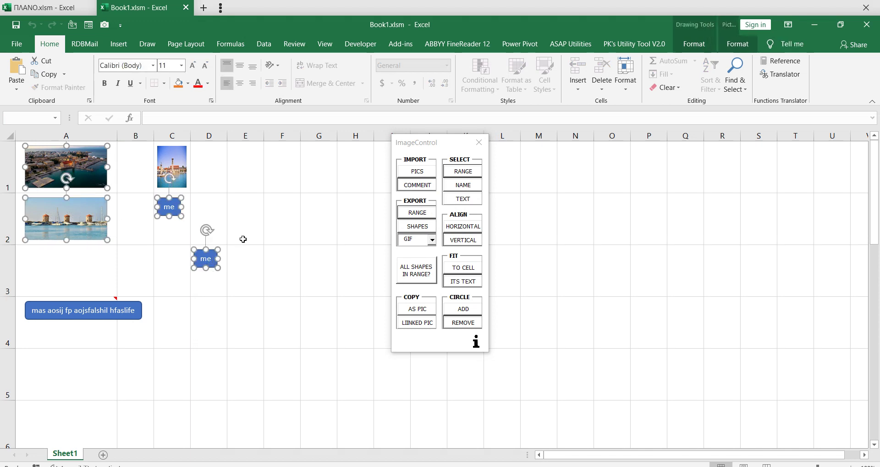
left_click(243, 239)
left_click(175, 214)
left_click(105, 317, "ctrl")
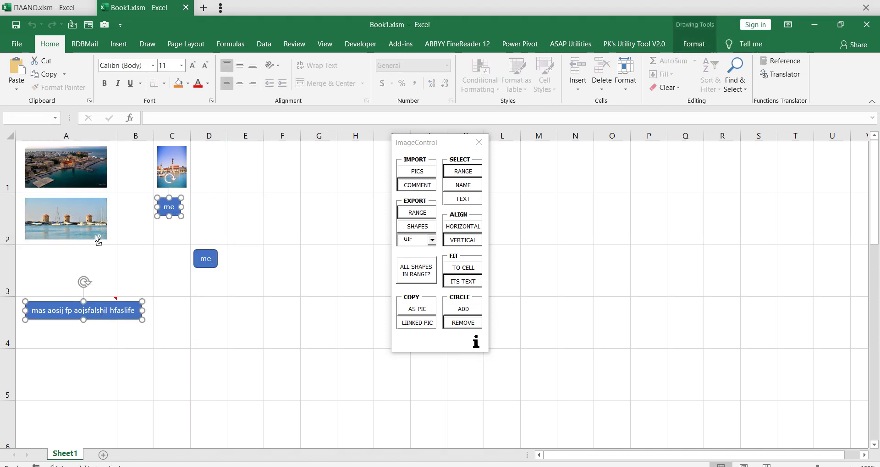
left_click(97, 239, "ctrl")
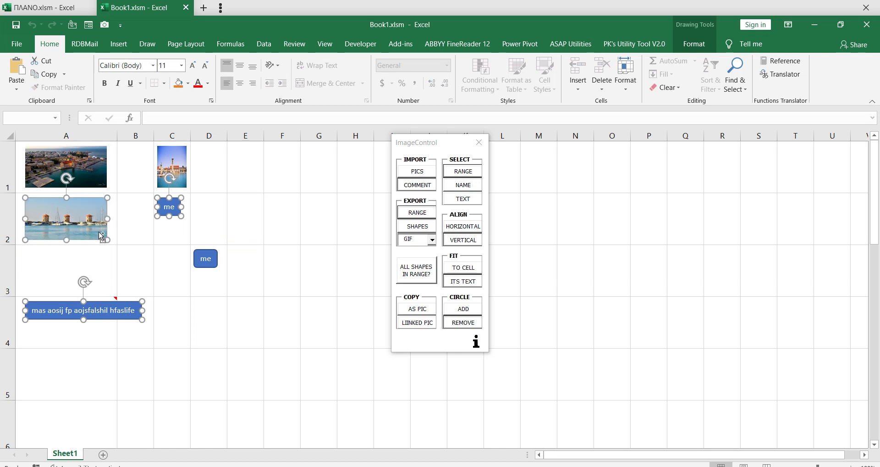
left_click(418, 228)
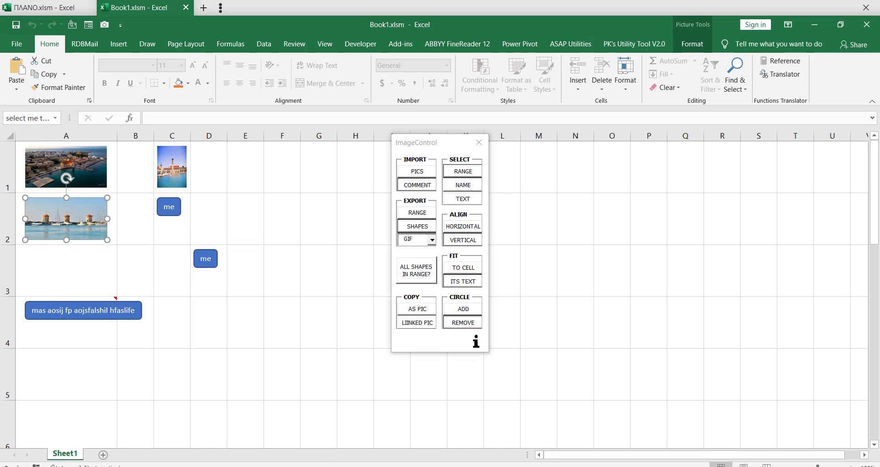
left_click(311, 466)
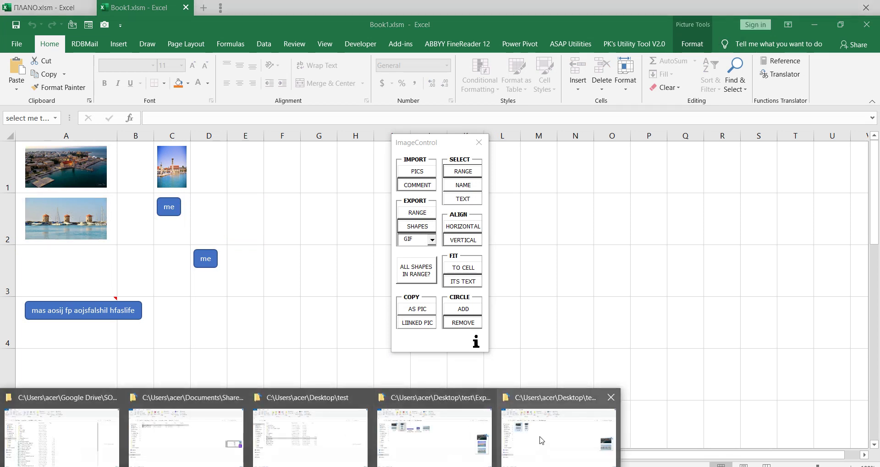
- Preview Rounded Rectangle 23.GIF, Rounded Rectangle 25.GIF and select me too.GIF in ExportedImages, then minimize the window
left_click(539, 441)
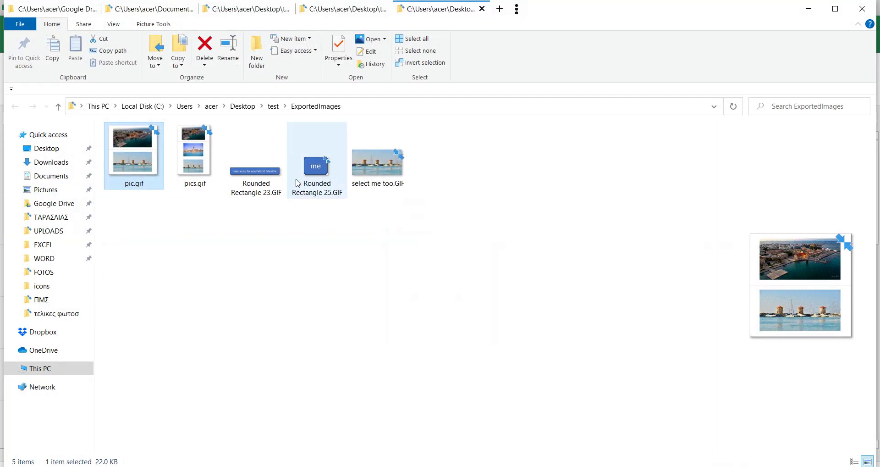
left_click(264, 177)
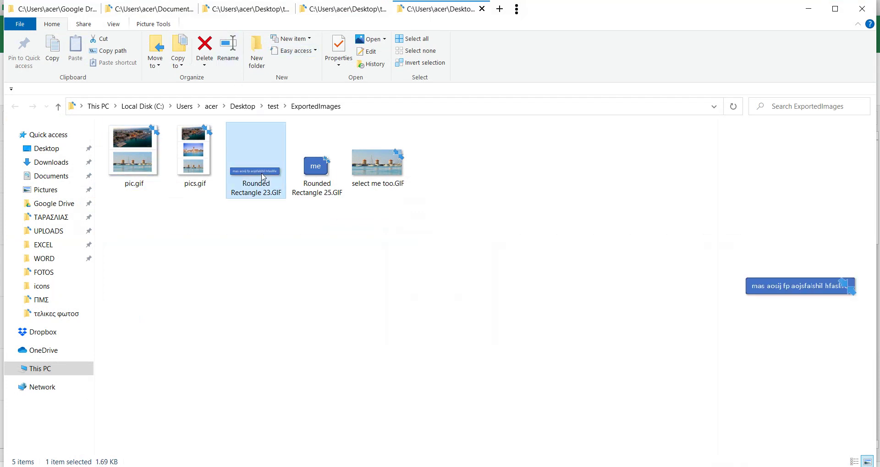
left_click(325, 165)
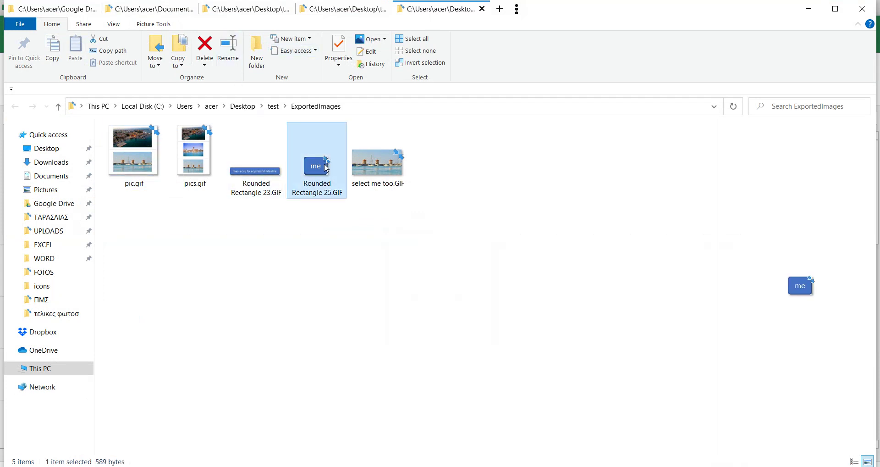
left_click(381, 173)
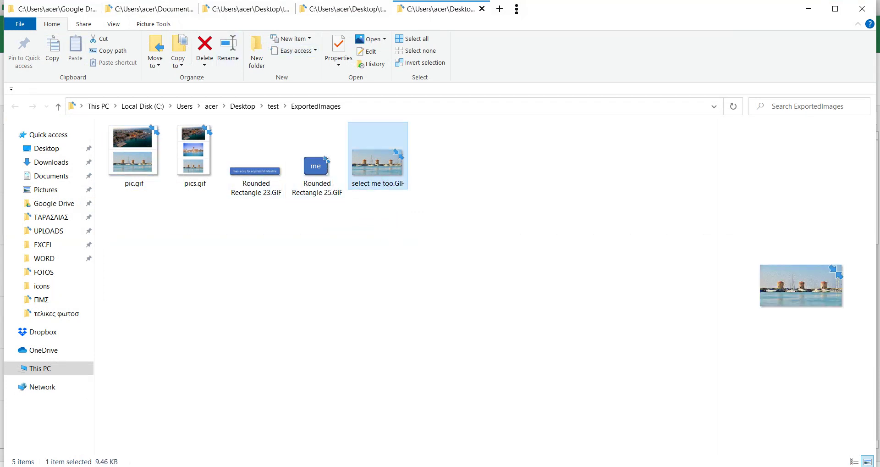
left_click(809, 8)
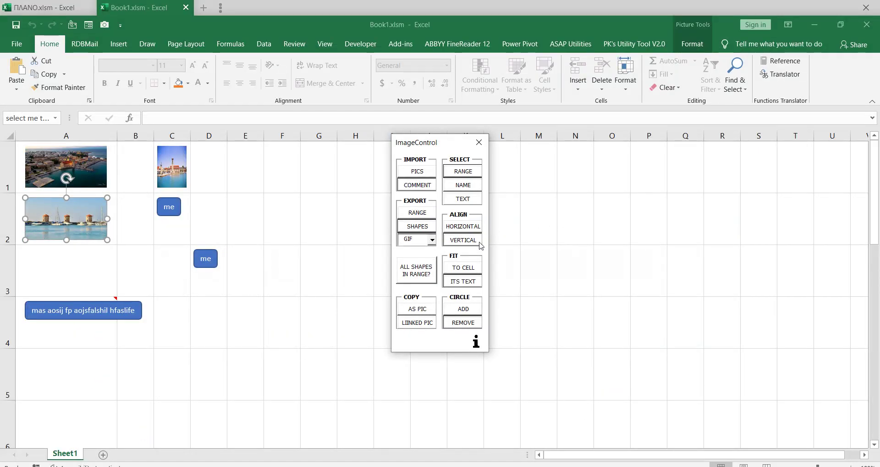
left_click(432, 239)
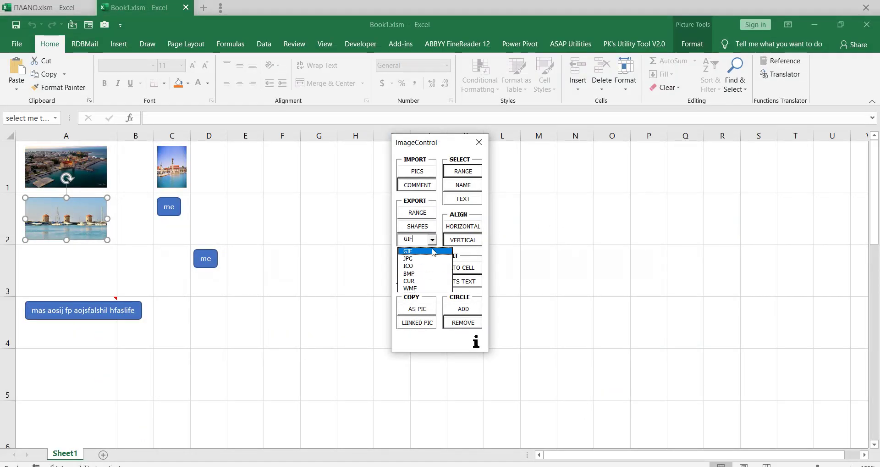
left_click(434, 250)
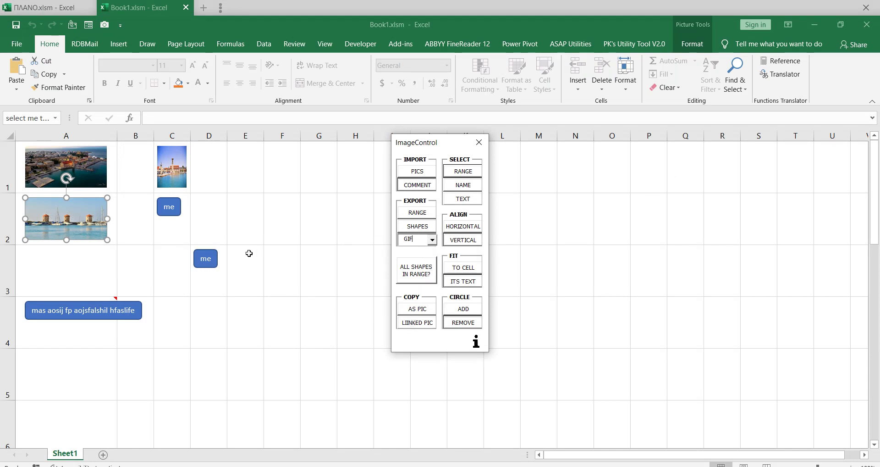
left_click(250, 173)
- Enter 'test' in E1 and 'copy' in E2
type("test")
key("Return")
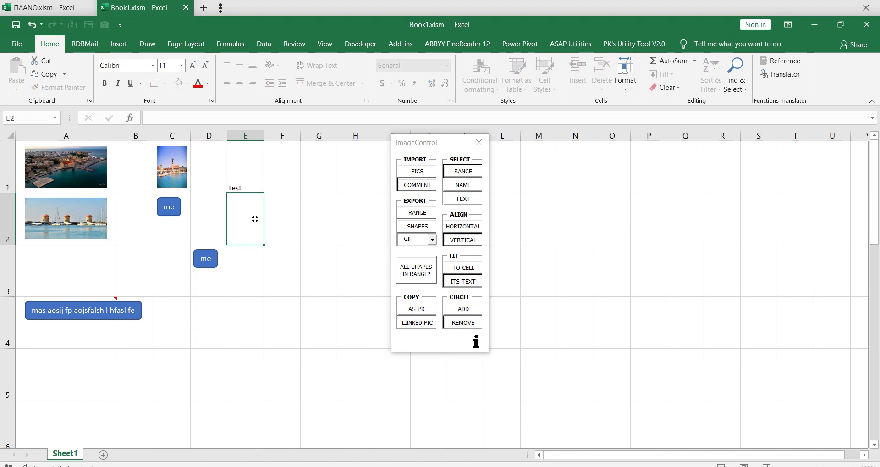
type("copu")
left_click(281, 251)
- Create a linked picture of E1:E2 with ImageControl's LINKED PIC and move it beside the cells
left_click_drag(241, 182, 257, 230)
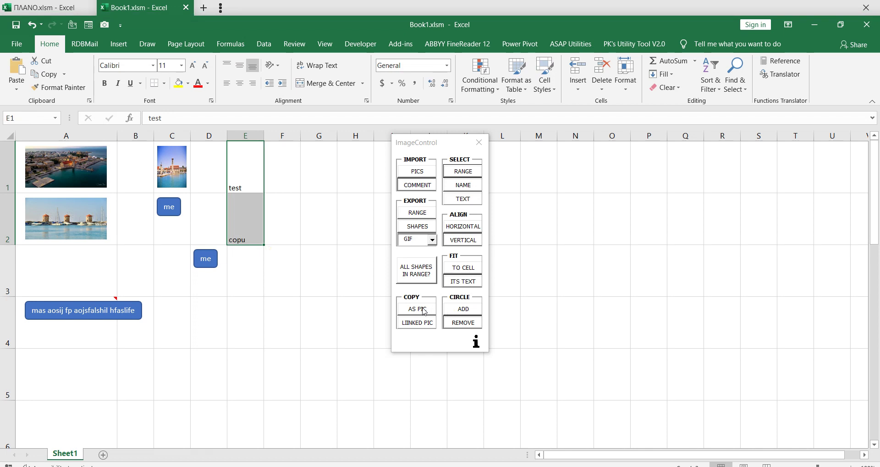
left_click(421, 324)
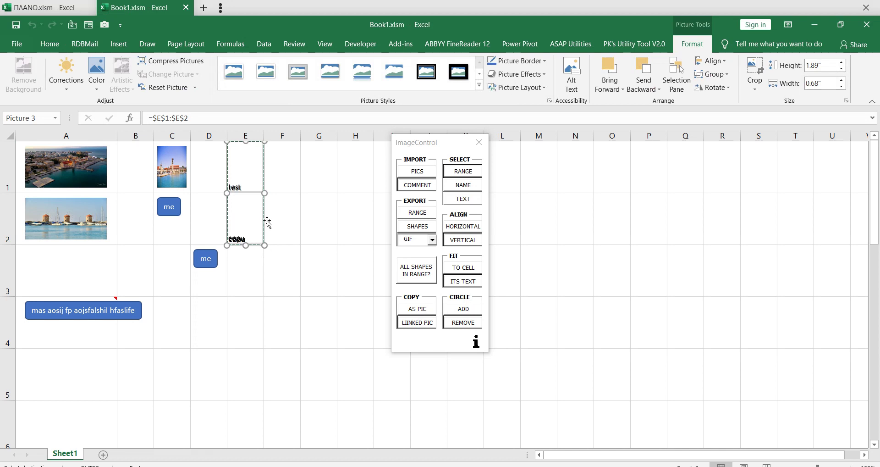
left_click_drag(264, 221, 356, 274)
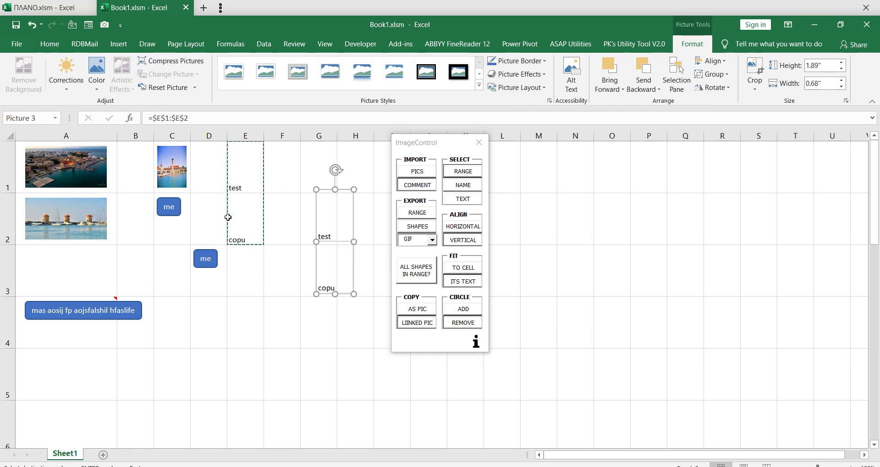
- Correct the word 'copy' in E2 and shift the linked picture left toward column F
left_click(244, 237)
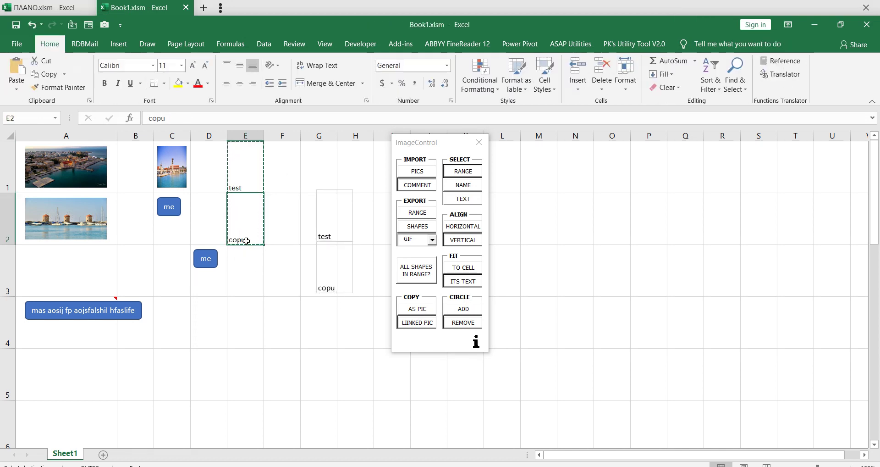
double_click(246, 242)
type("y")
key("Return")
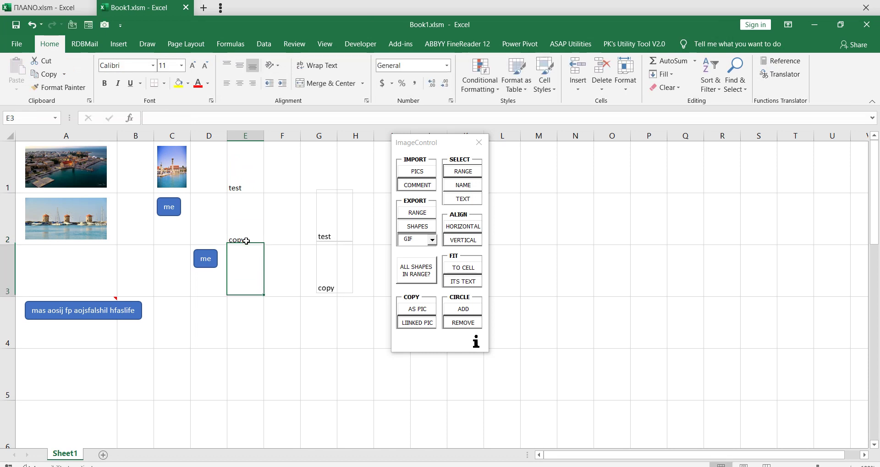
left_click(331, 283)
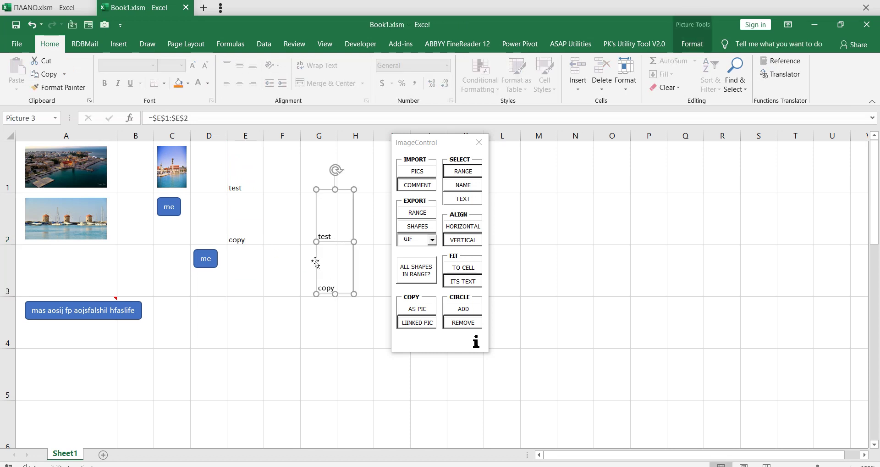
left_click_drag(331, 283, 305, 279)
- Paste E1:E2 as a static picture with AS PIC and place it around D3:E4
left_click_drag(240, 182, 238, 204)
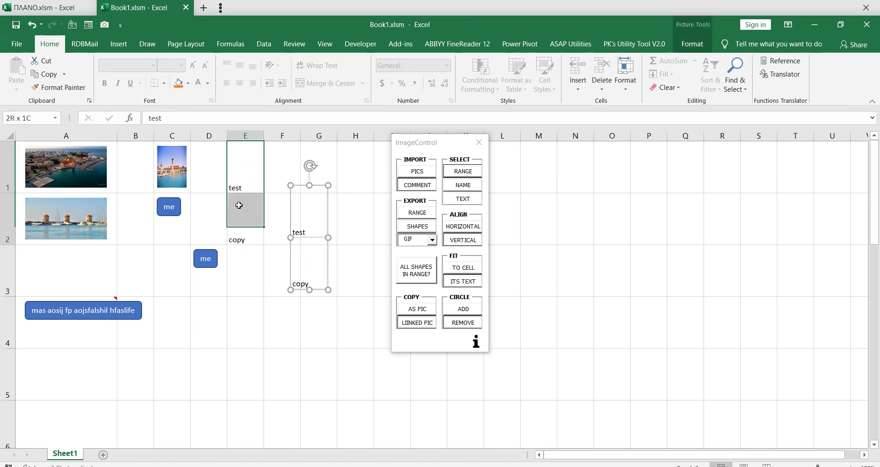
left_click(416, 309)
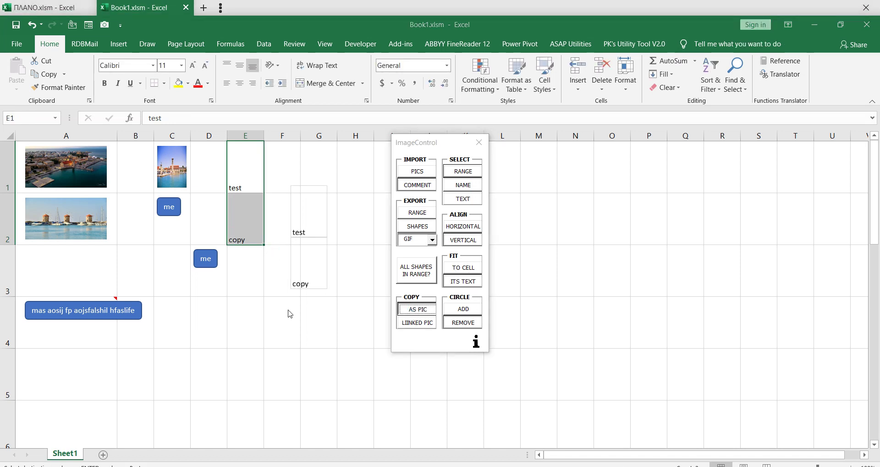
left_click_drag(251, 237, 247, 358)
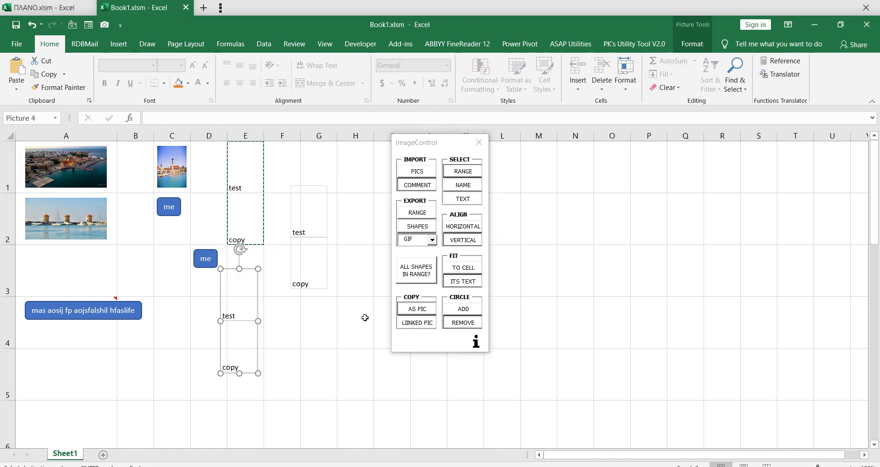
- Change E2 to 'no copy' so only the linked picture updates
left_click(251, 234)
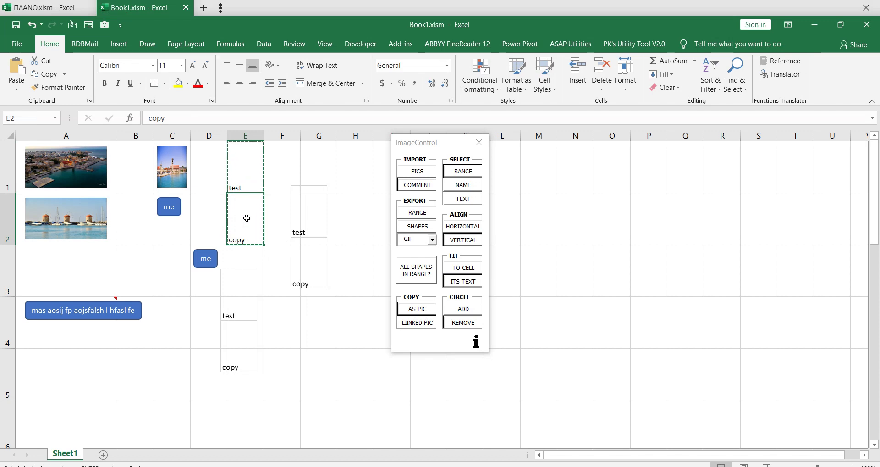
type("no copy")
key("Return")
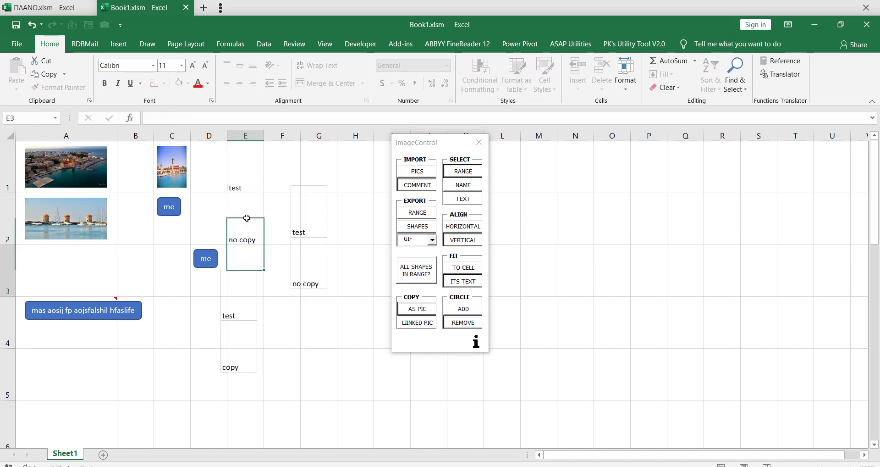